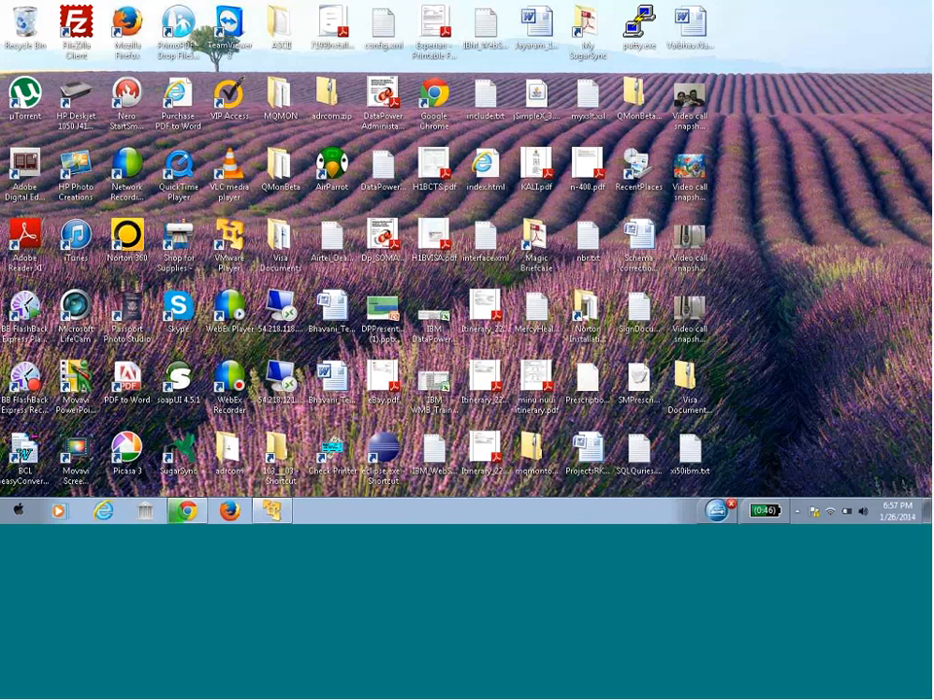
Open a blank Notepad note and write '4 Local IP---> eth0, eth1, eth2 and eth3 (eth0-MGMT)'
key(super+r)
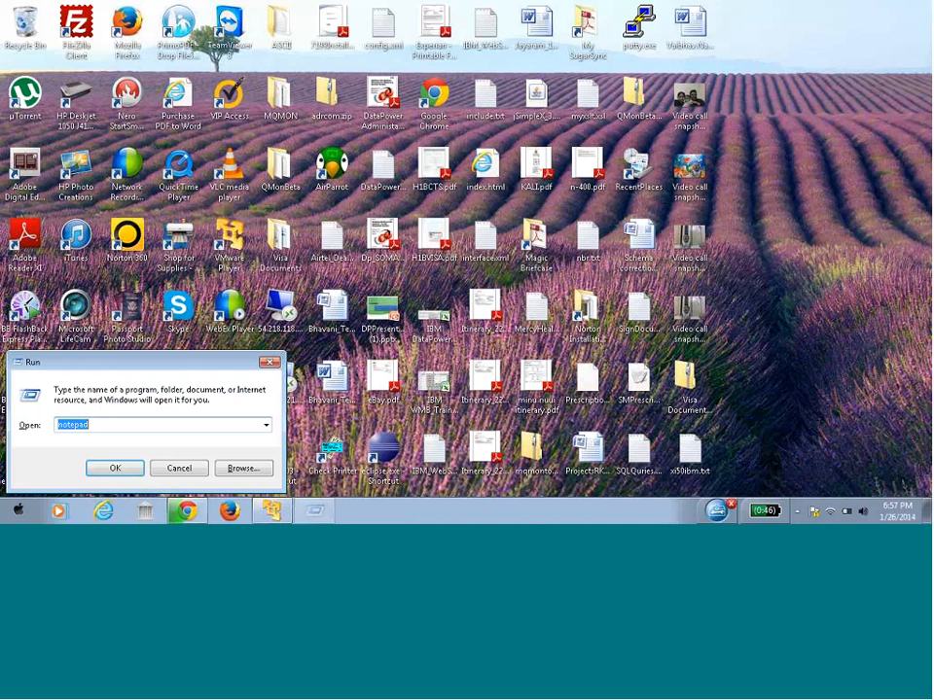
key(Return)
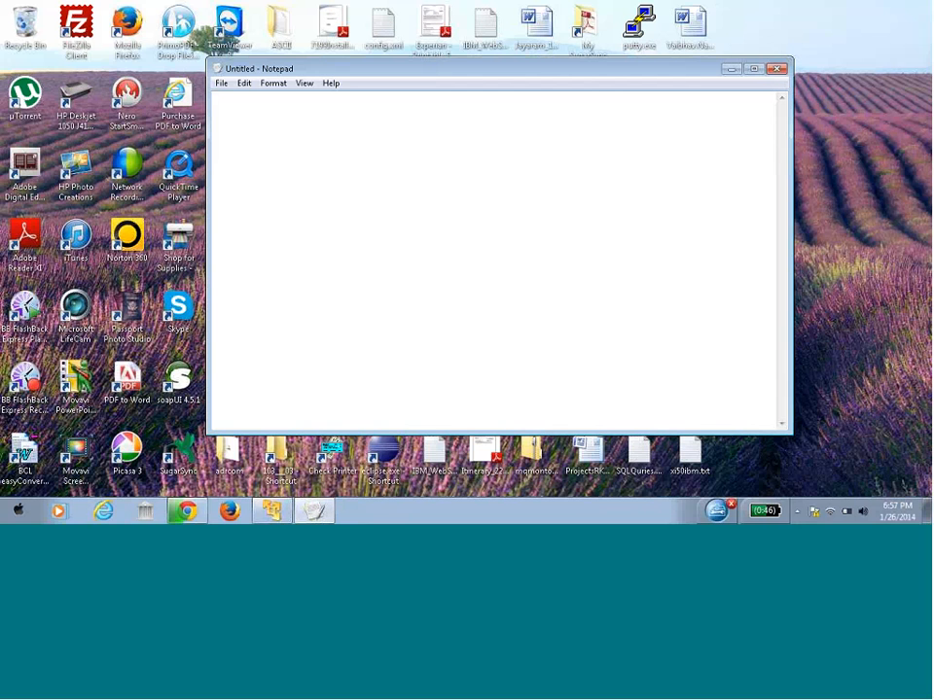
text(4 )
text(IP)
key(BackSpace)
key(BackSpace)
text(Local IP---> eth0, eth)
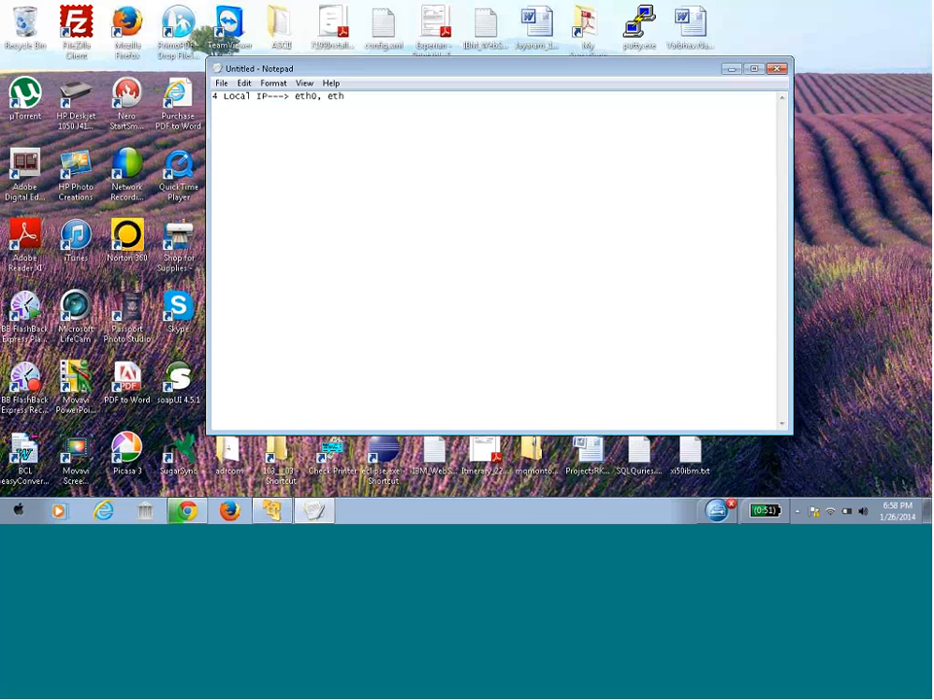
text(1, eth2,)
key(BackSpace)
text(and ec)
text(h3 ()
text(eth0-MGMT)
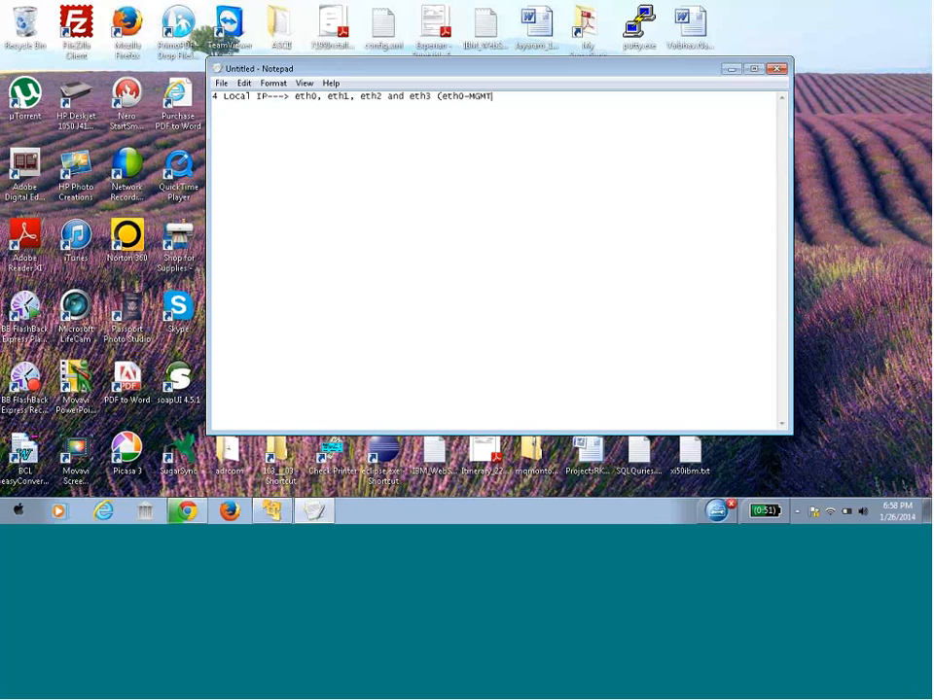
text())
Add a 'DNS Server Name / IP :' line below the interface list
key(Return)
key(Return)
text(DNS Server Name / IP :)
click(892, 160)
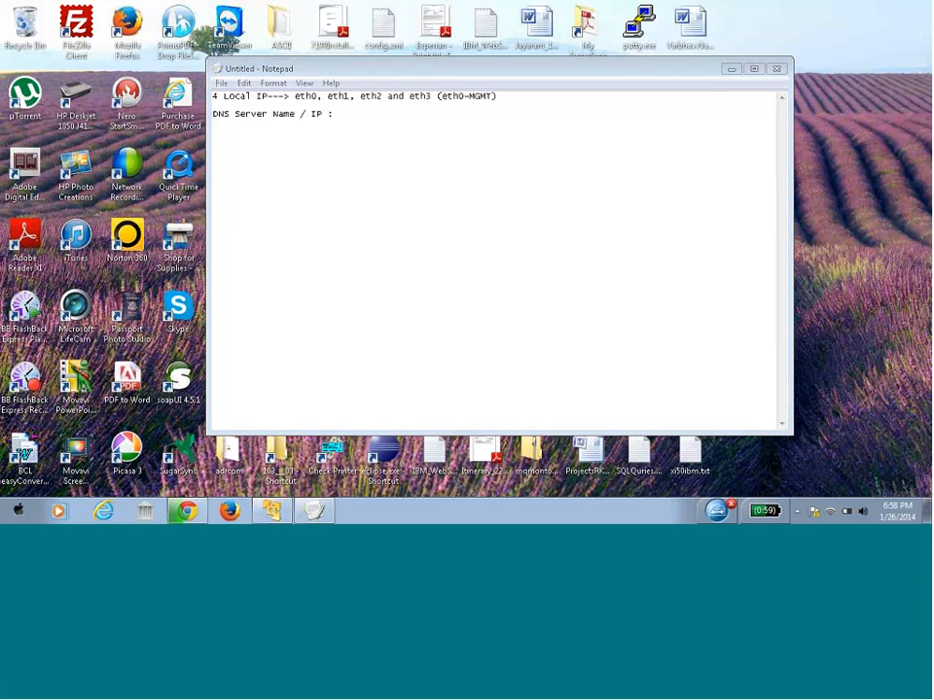
Add a 'Subnet Mask:' line under the DNS entry in the note
click(356, 115)
key(Return)
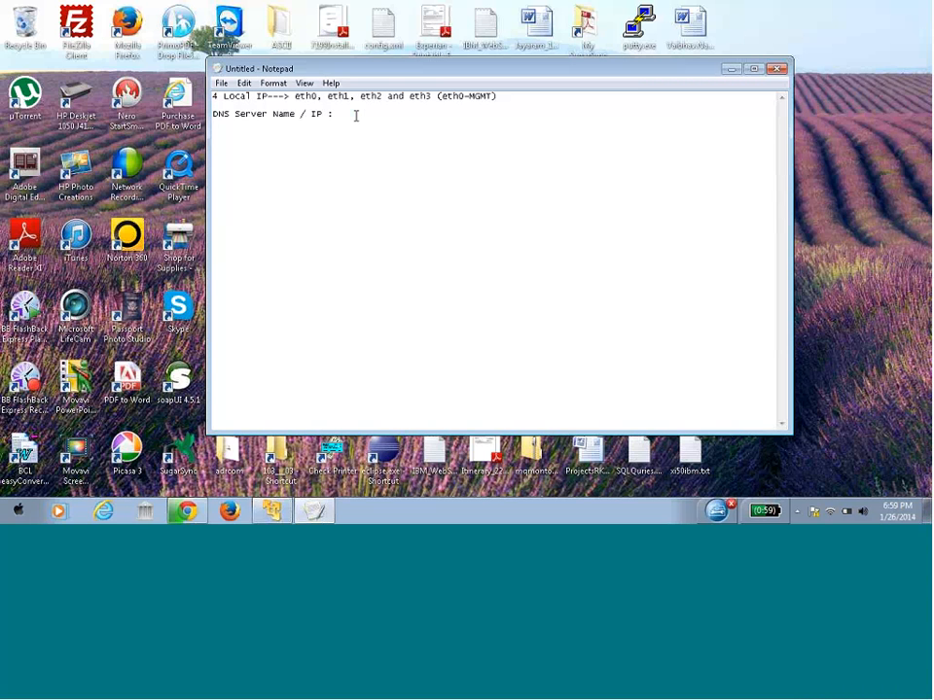
text(Subnet Mask:)
Run ipconfig /all in a new Command Prompt and scroll to the wireless adapter's settings
key(super+r)
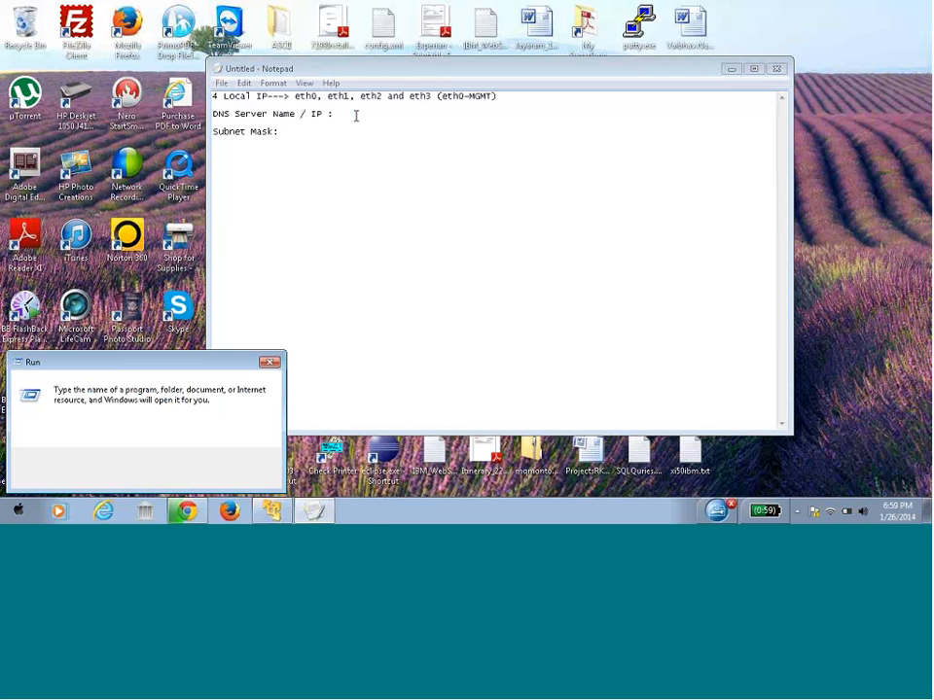
text(cmd)
key(Return)
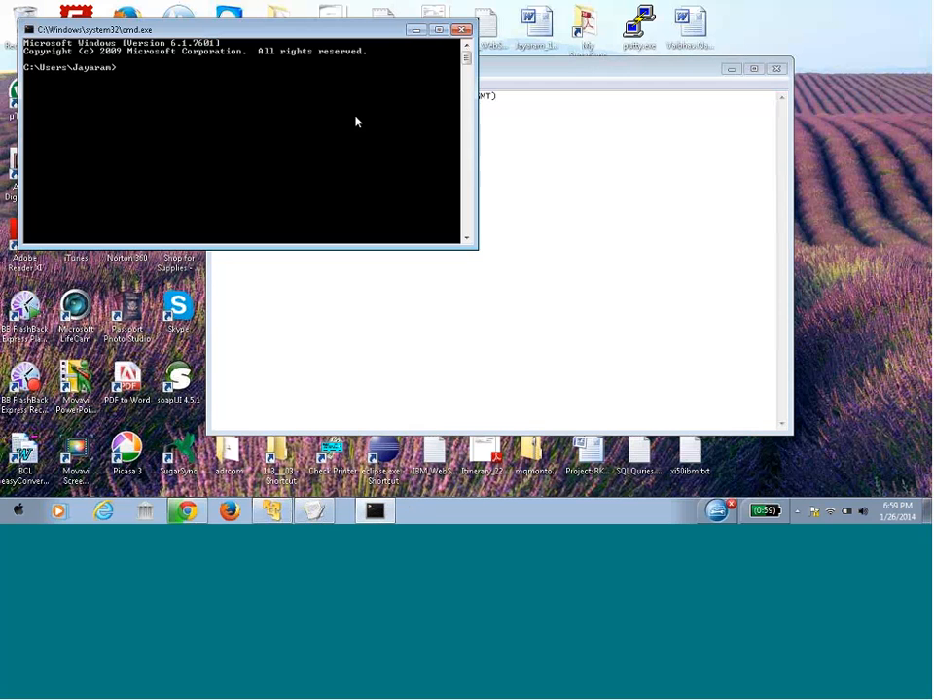
text(ip)
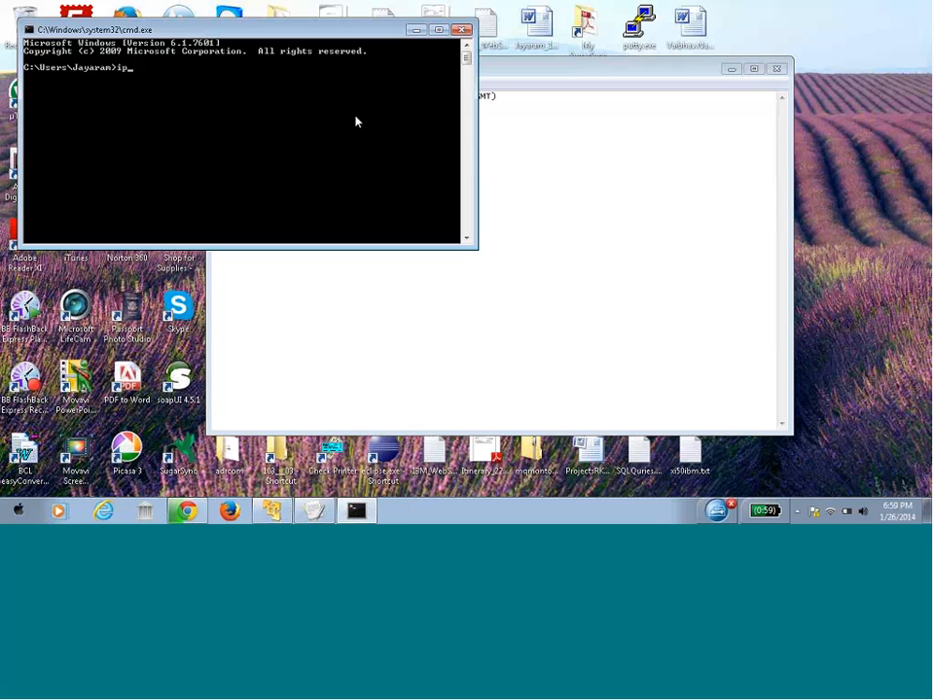
text(config /all)
key(Return)
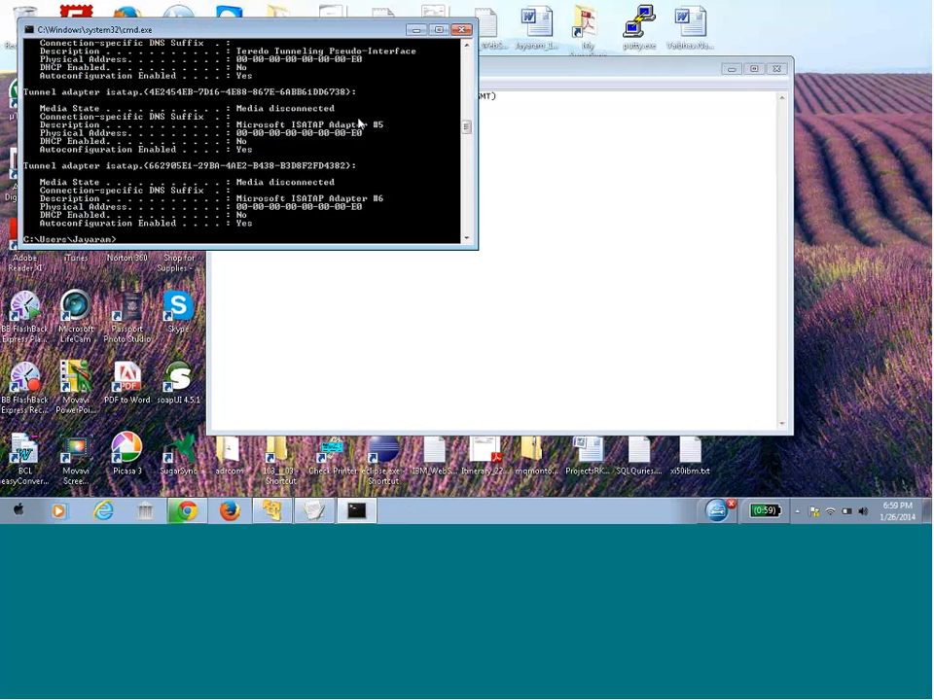
drag(468, 128, 466, 88)
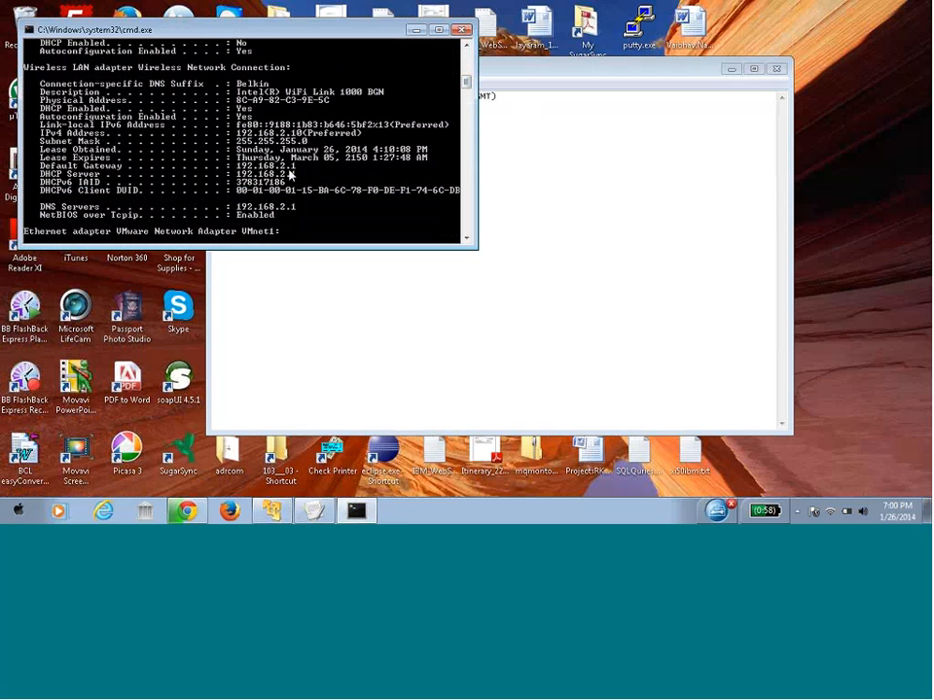
Copy the DNS server 192.168.2.1 from the ipconfig output onto the note's DNS line
click(290, 283)
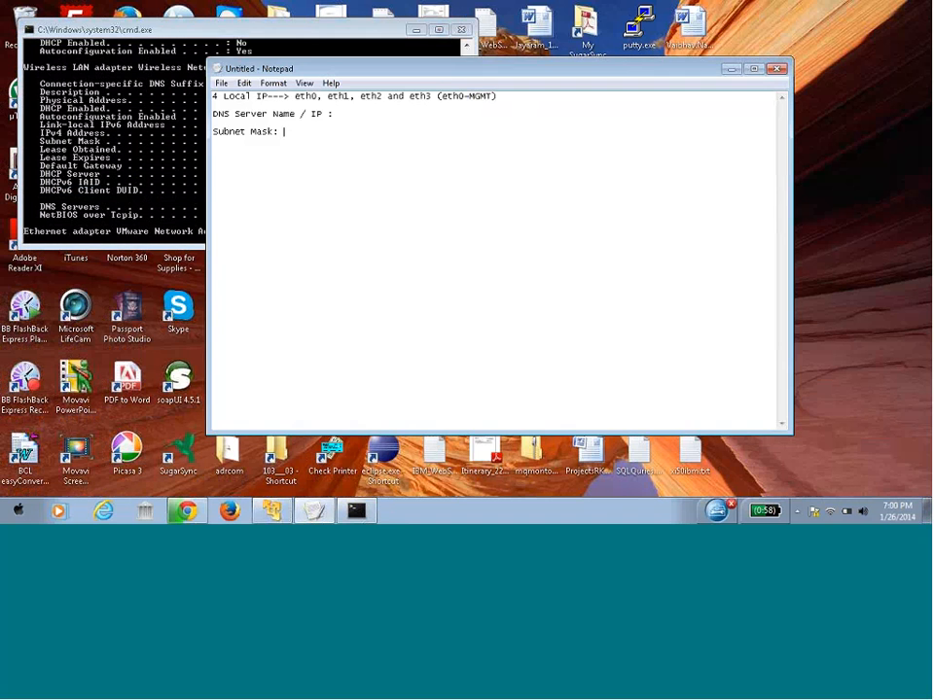
click(355, 116)
click(133, 114)
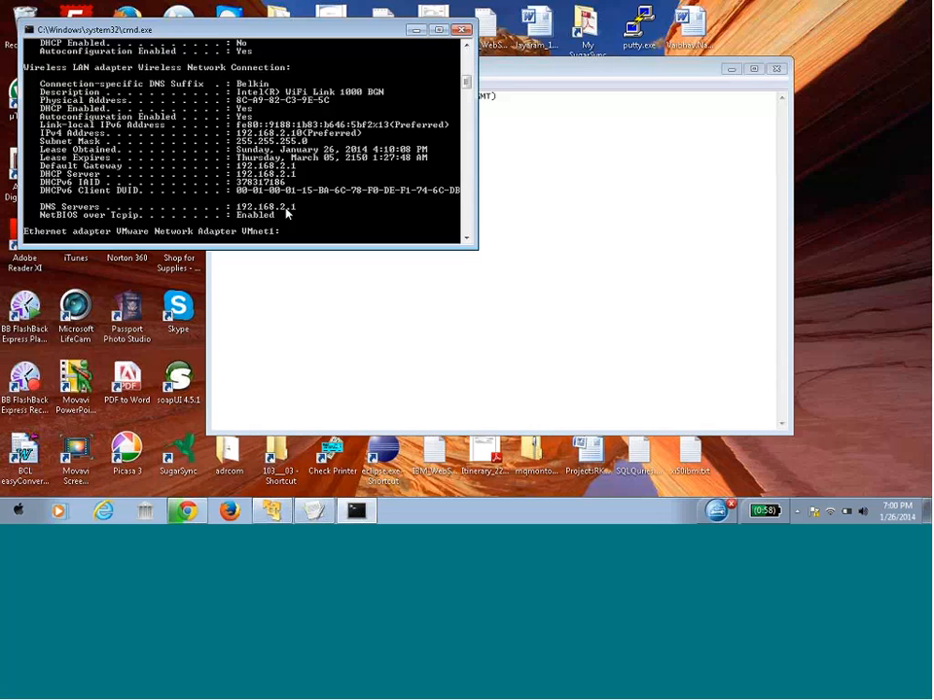
click(534, 219)
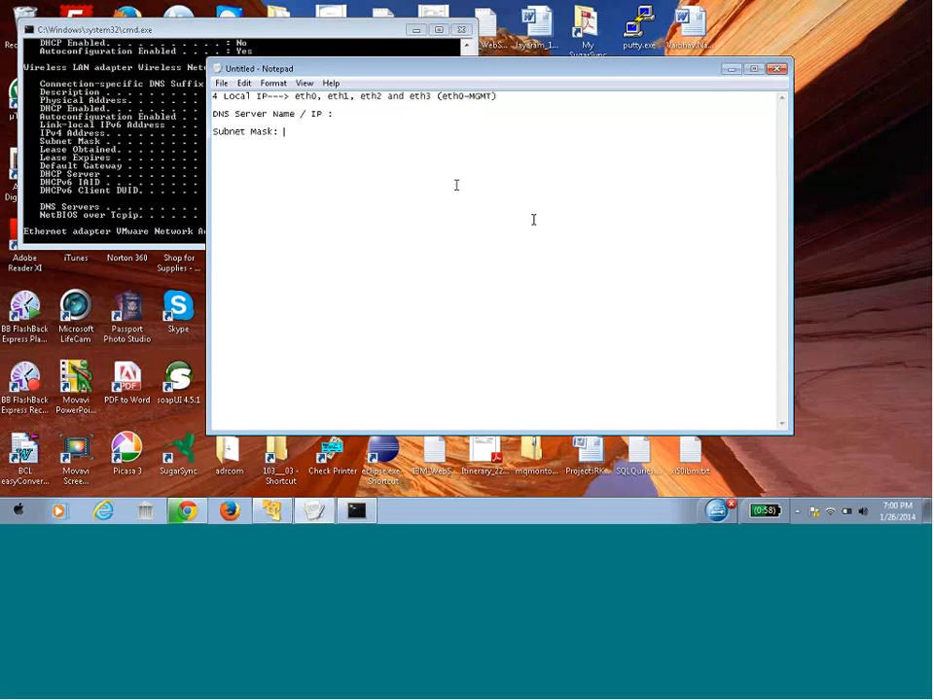
click(407, 117)
text(192.168.2.1)
Record the subnet mask 255.255.255.0 in the note, then minimize Command Prompt
click(156, 101)
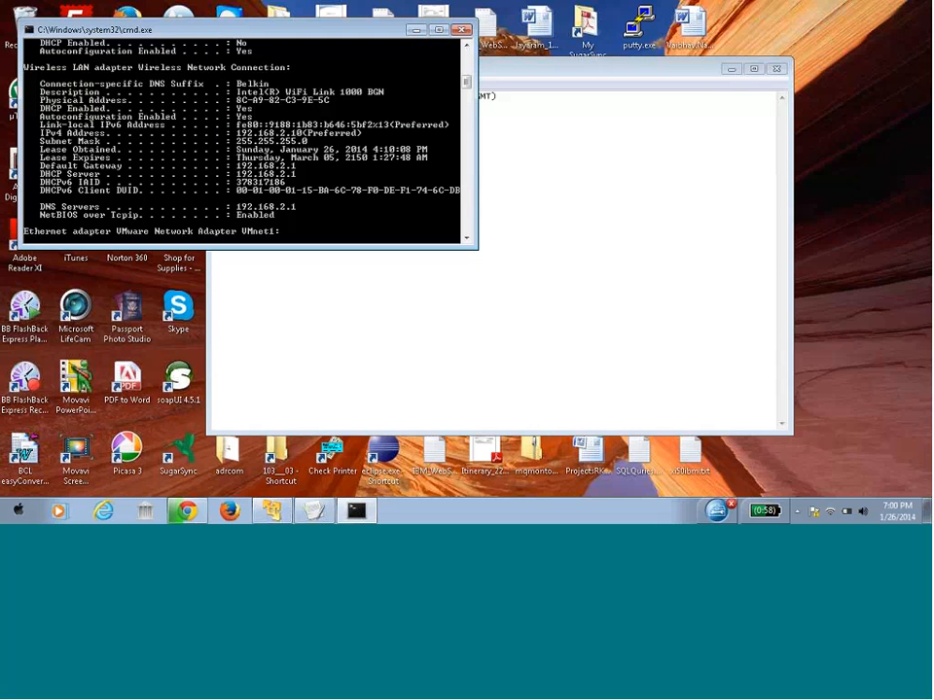
click(468, 240)
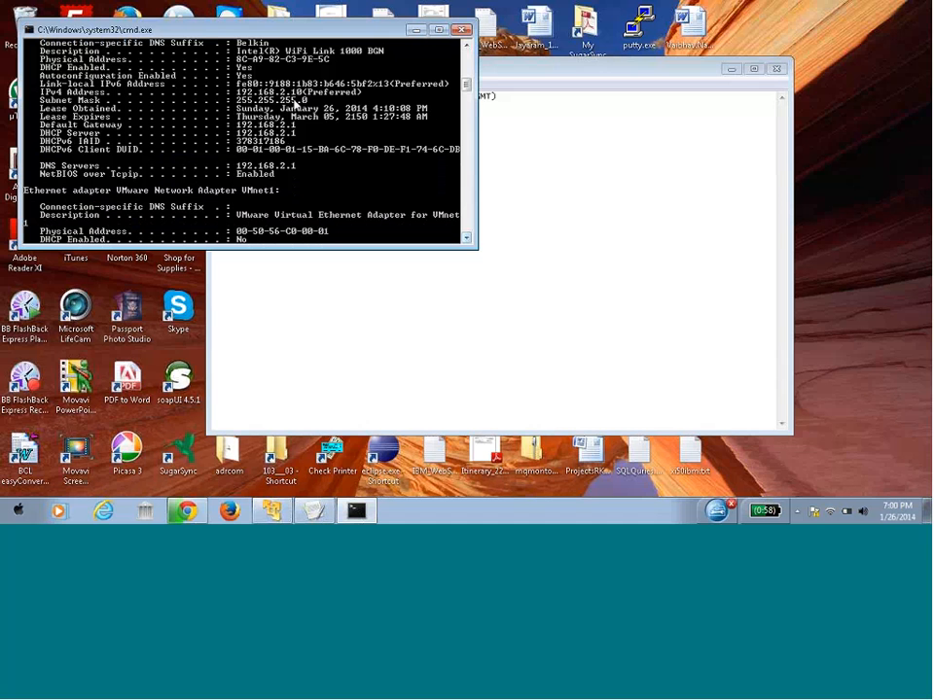
click(350, 279)
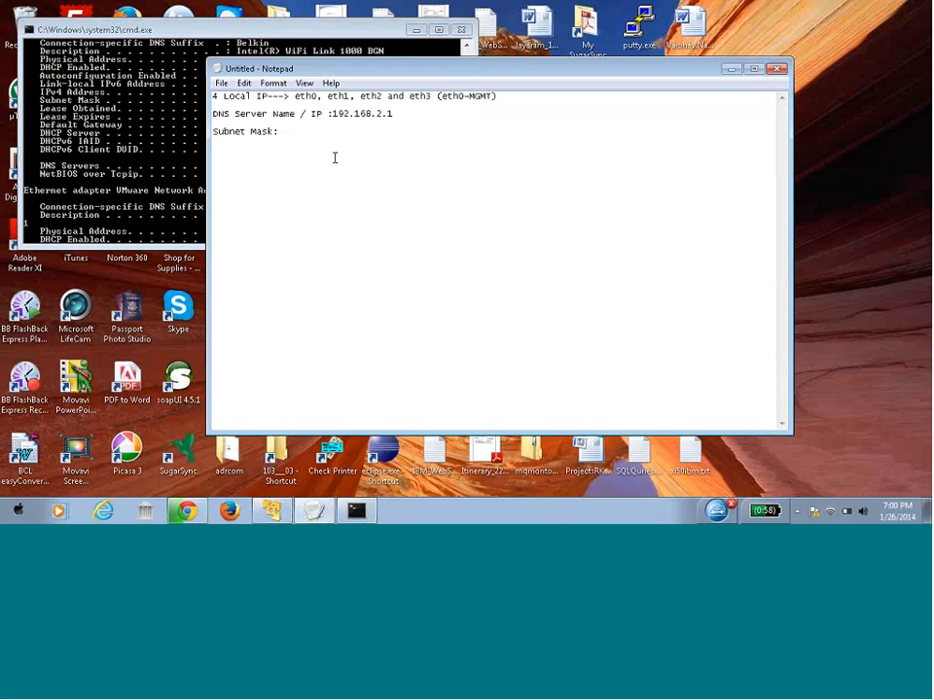
text(255.255.255.0)
click(180, 75)
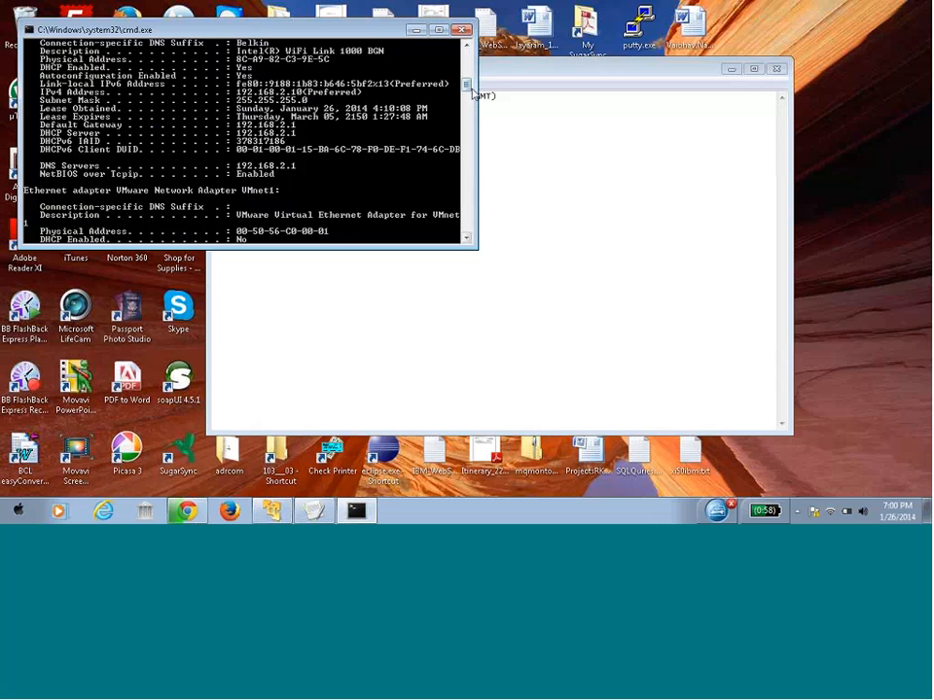
scroll(303, 98, up, 2)
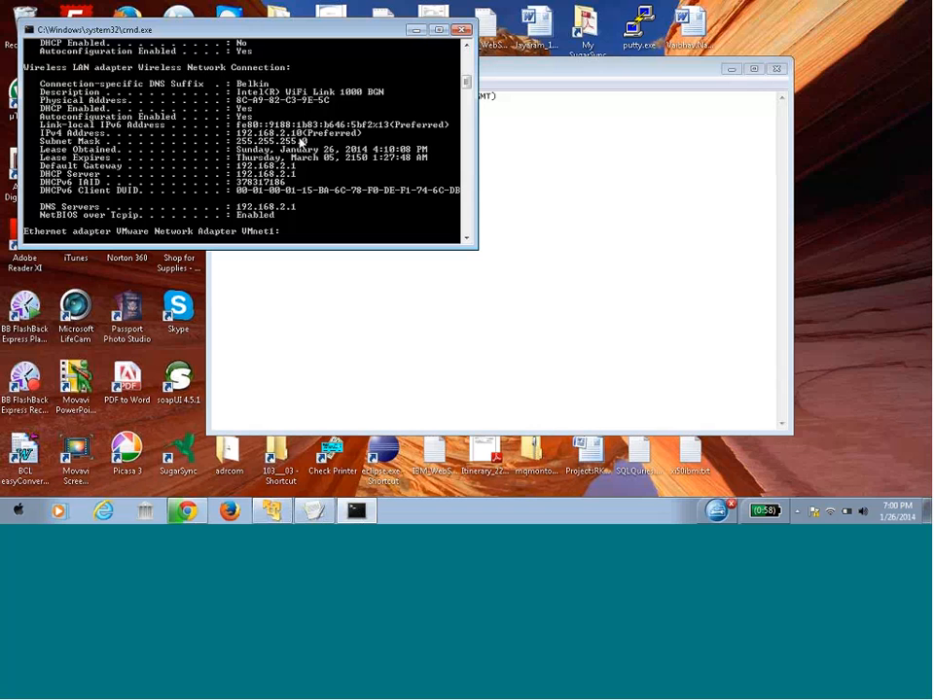
click(415, 32)
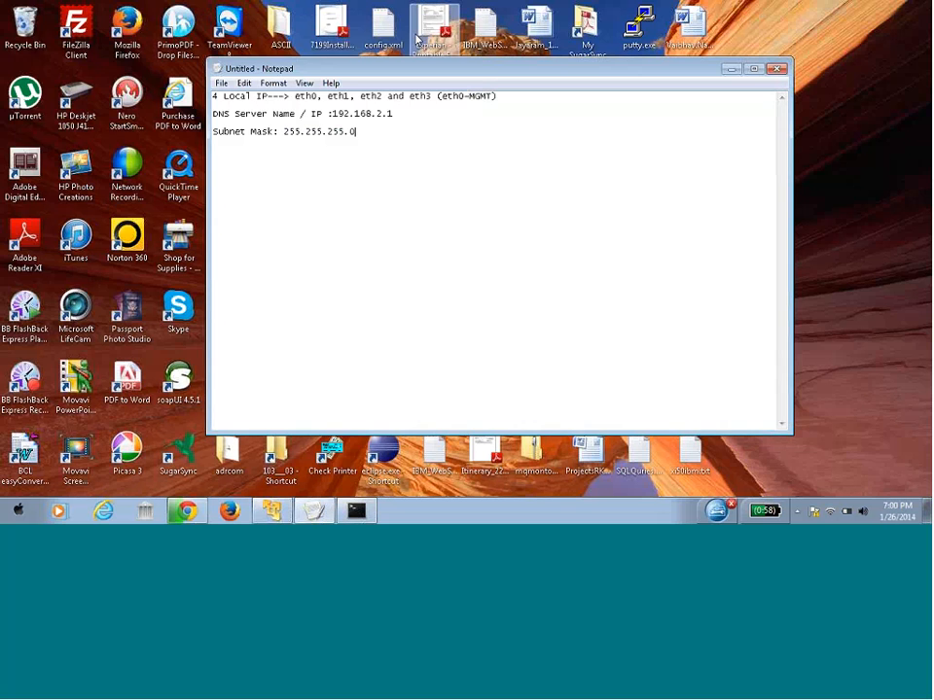
Add an 'eth0 :' line at the bottom of the note
key(Return)
key(Return)
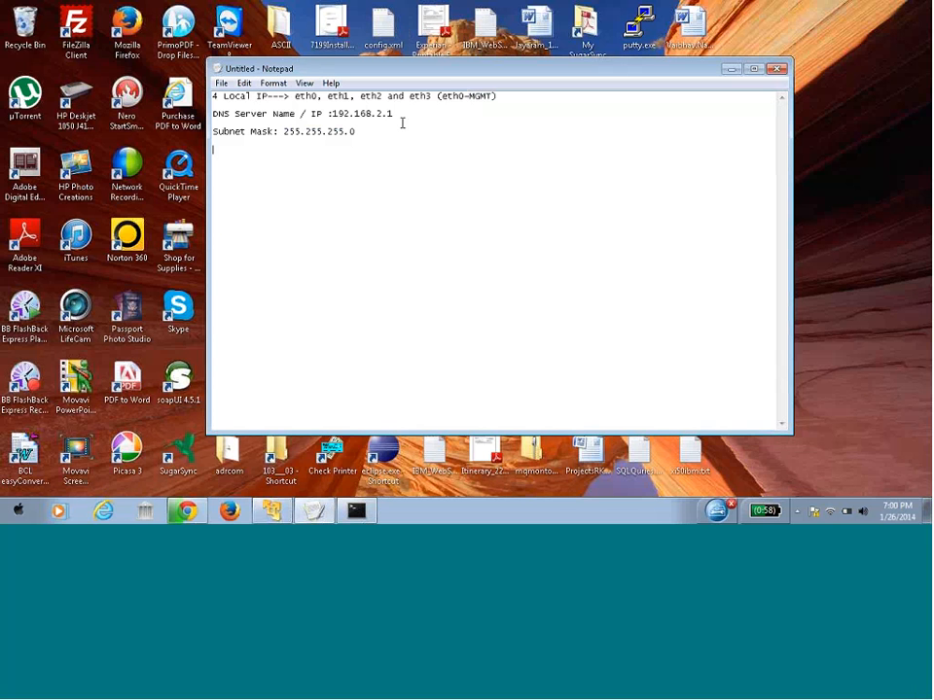
text(et)
text(h0 )
text(-)
key(BackSpace)
text(:)
Insert a 'DHCP-- do not use' line right after the Subnet Mask line
click(373, 131)
key(Return)
text(DHCP)
text(-- don)
key(BackSpace)
key(BackSpace)
text(not use)
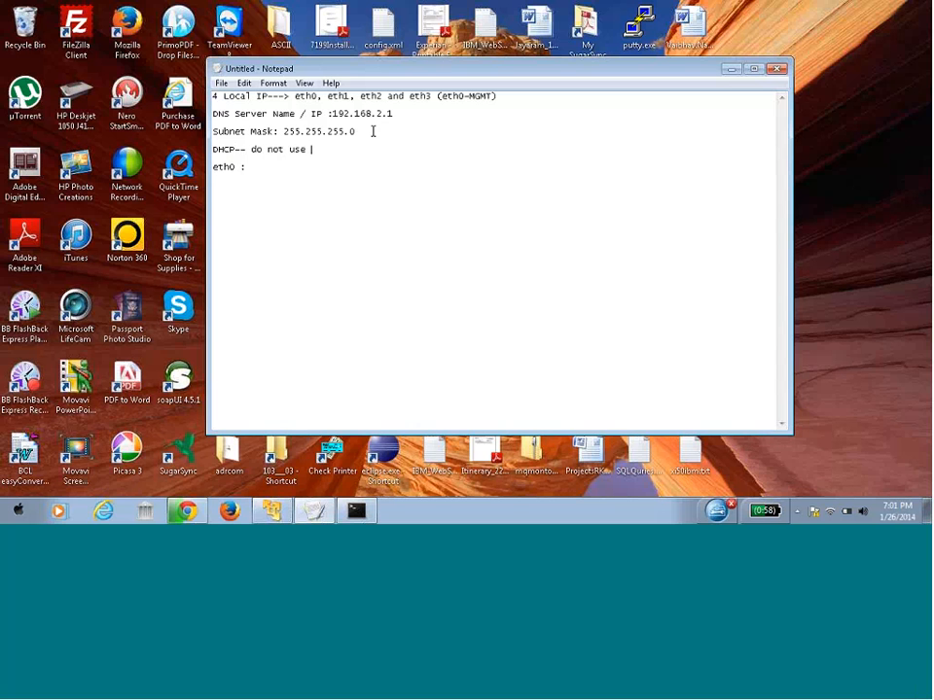
Add a 'CIDR -- IP Address / network 24' line below the DHCP note
key(Return)
key(Return)
text(CIDR)
key(BackSpace)
text(--)
text(IP Address )
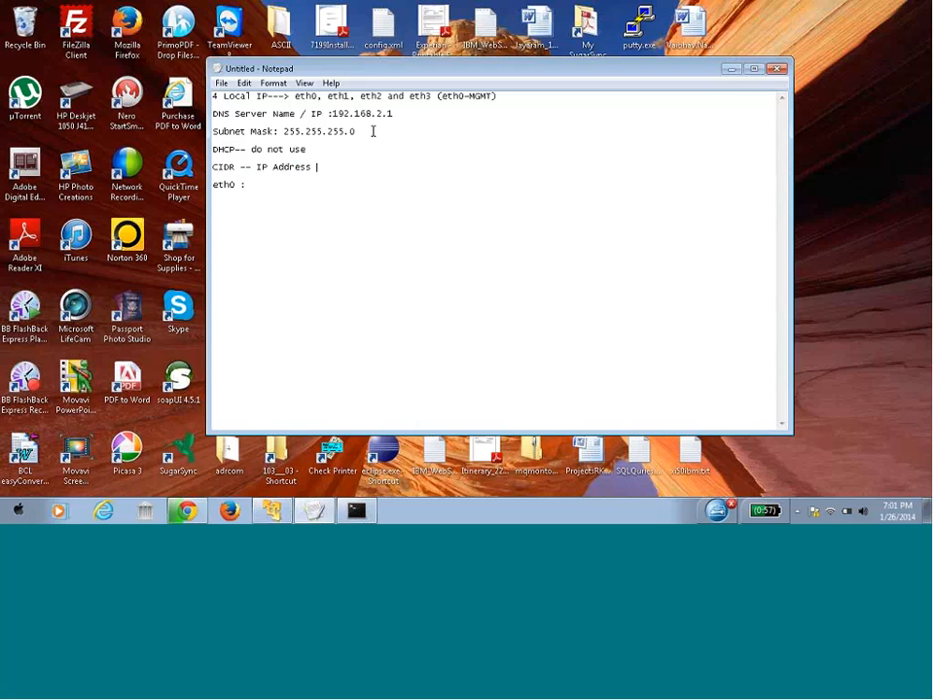
text(/ new)
key(BackSpace)
key(BackSpace)
text(t)
text(wor)
text(k )
text(po)
key(BackSpace)
key(BackSpace)
text(24)
Fill in eth0's address as 192.168.2.51
drag(333, 115, 404, 127)
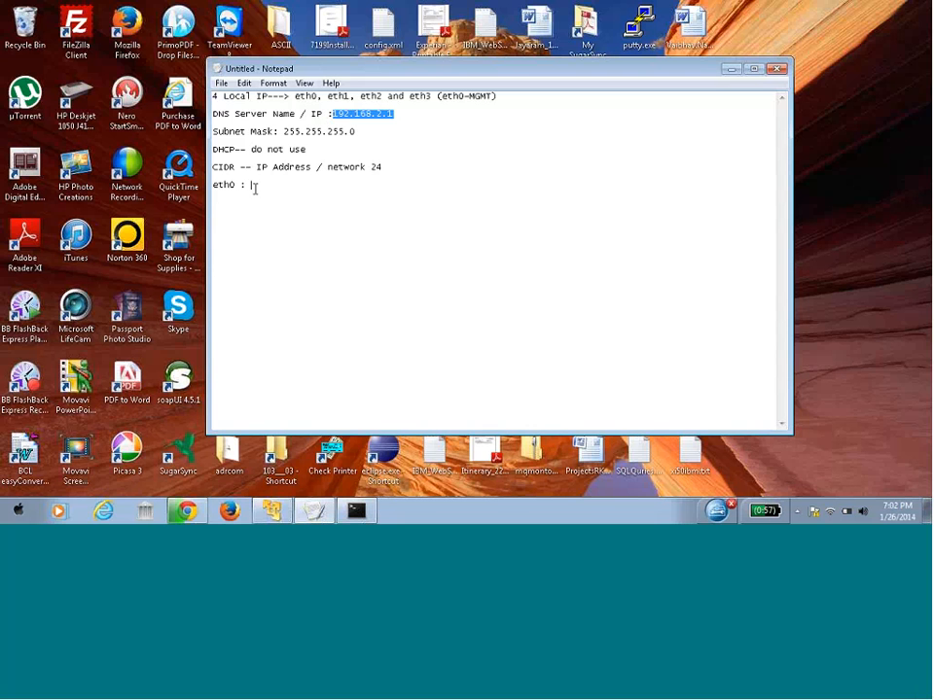
click(255, 188)
text(192)
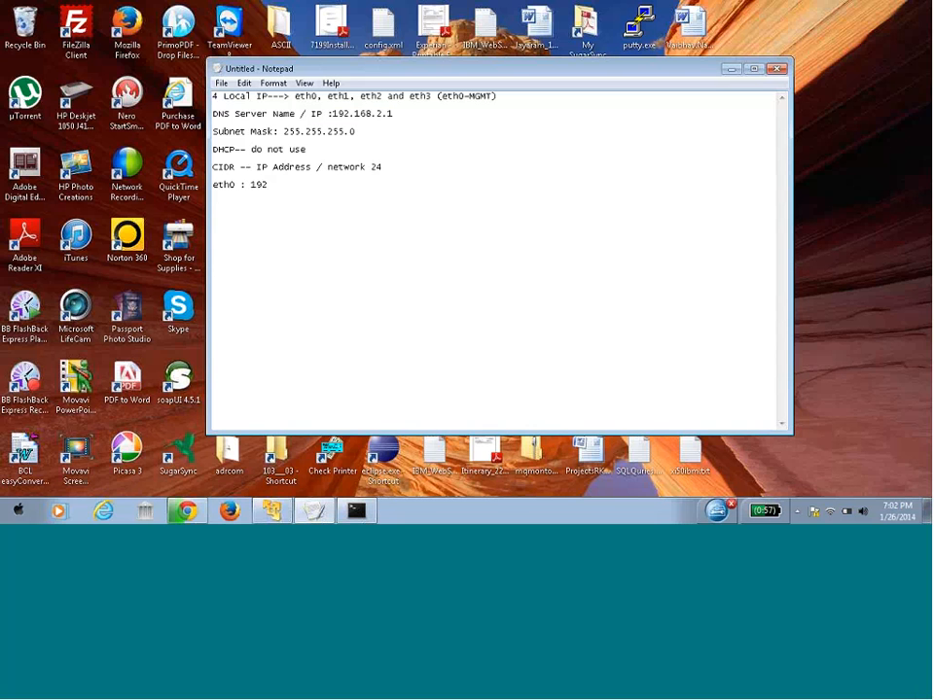
text(.68)
key(BackSpace)
key(BackSpace)
text(168.2.51)
Add lines eth1 : 192.168.2.52, eth2 : 192.168.2.53 and eth3 : 192.168.2.54
key(Return)
text(th)
key(BackSpace)
key(BackSpace)
text(eth1 : 192.168.2.52)
key(Return)
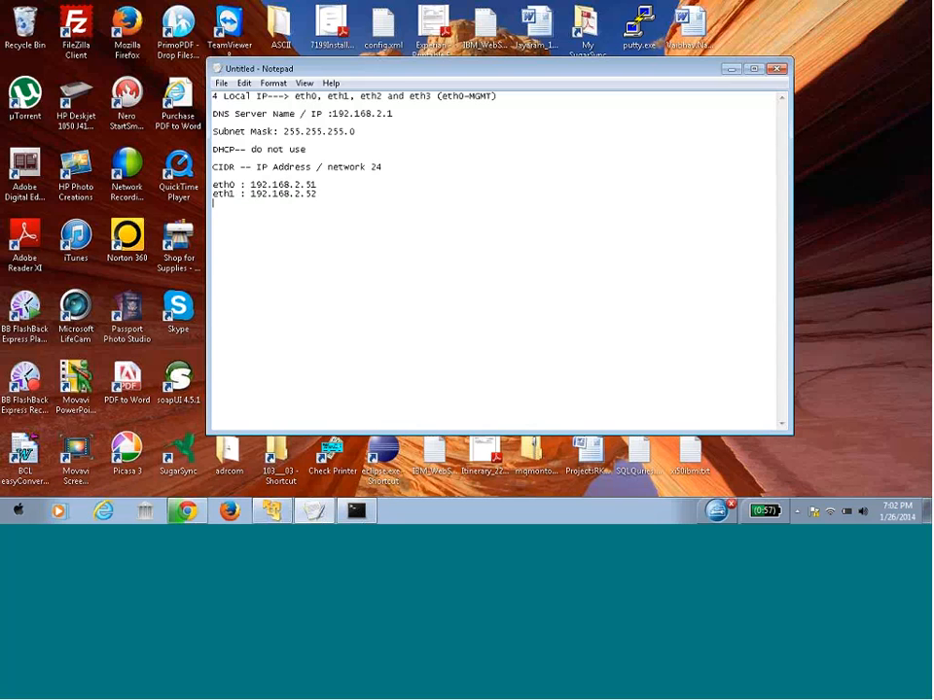
text(eth2 : 192.168.2.53)
key(Return)
text(eth3 :)
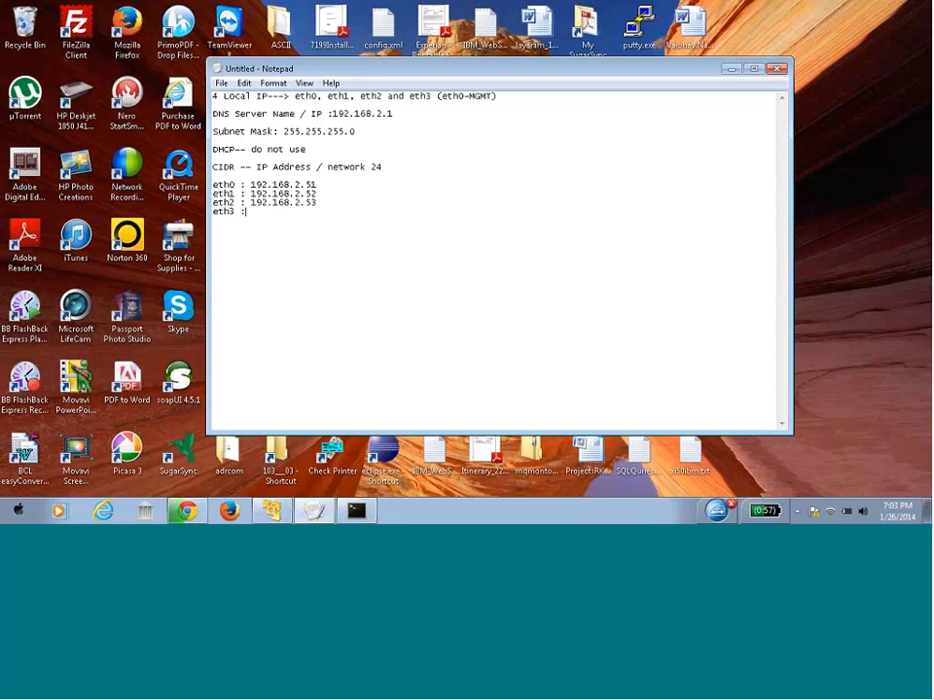
text( 192.168.2.54)
Start the xi5000 DataPower VM in VMware Player and capture input in its console
mouse_move(269, 518)
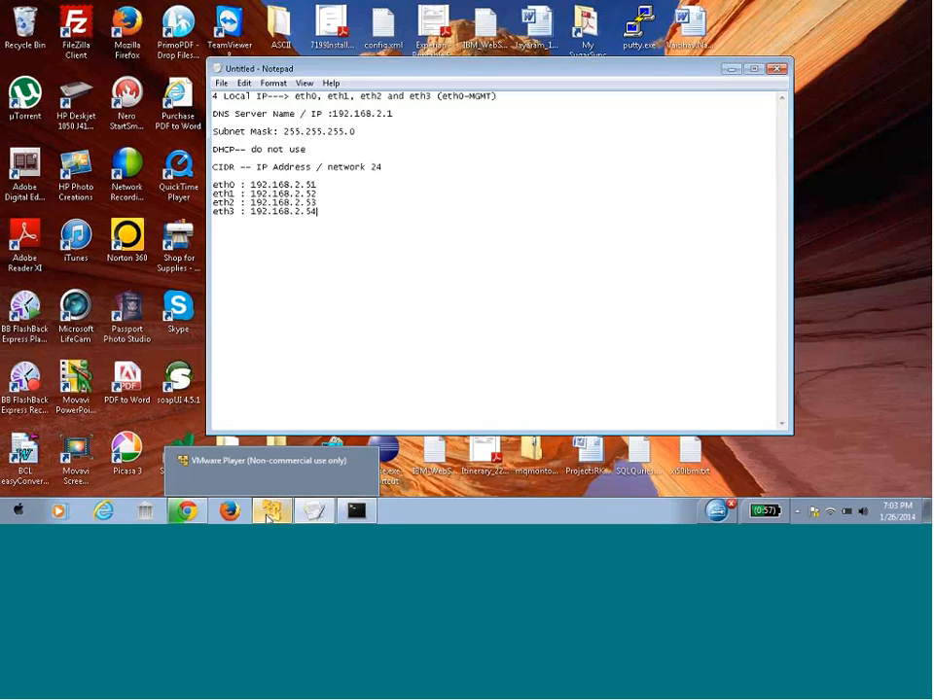
click(269, 519)
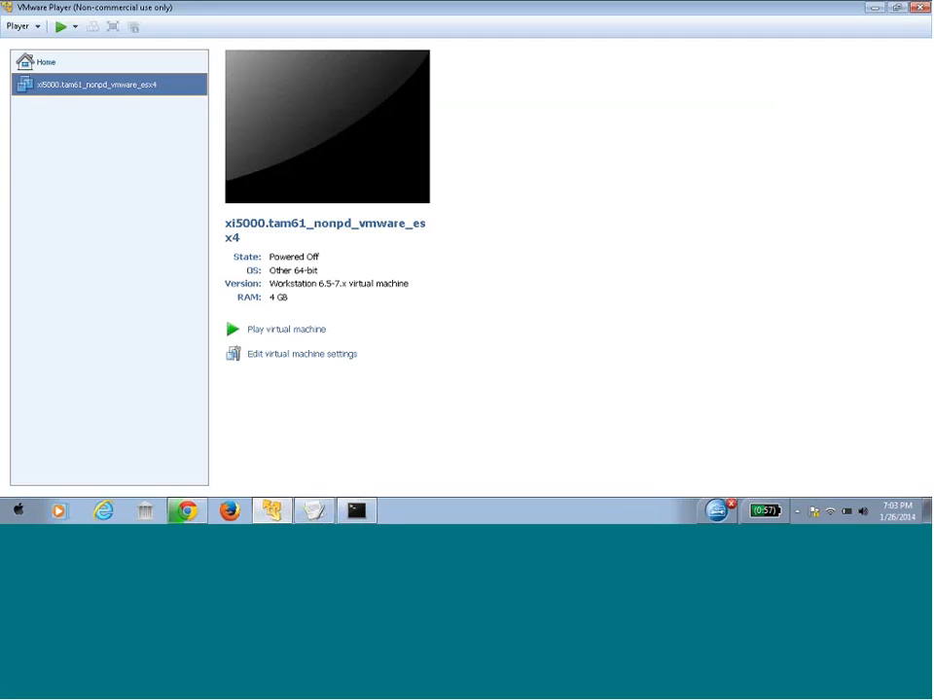
click(60, 28)
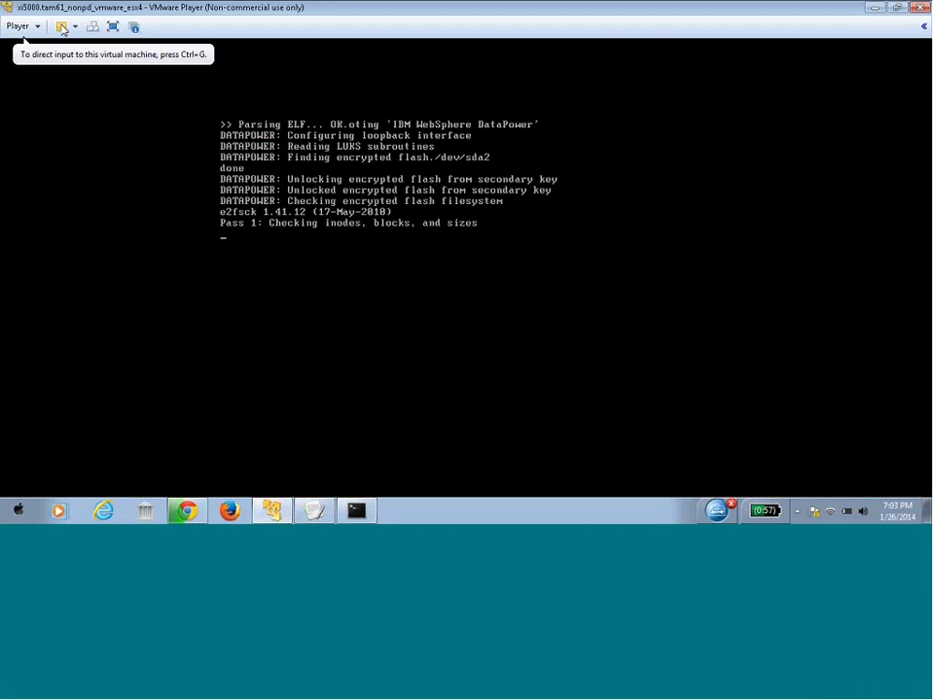
click(297, 292)
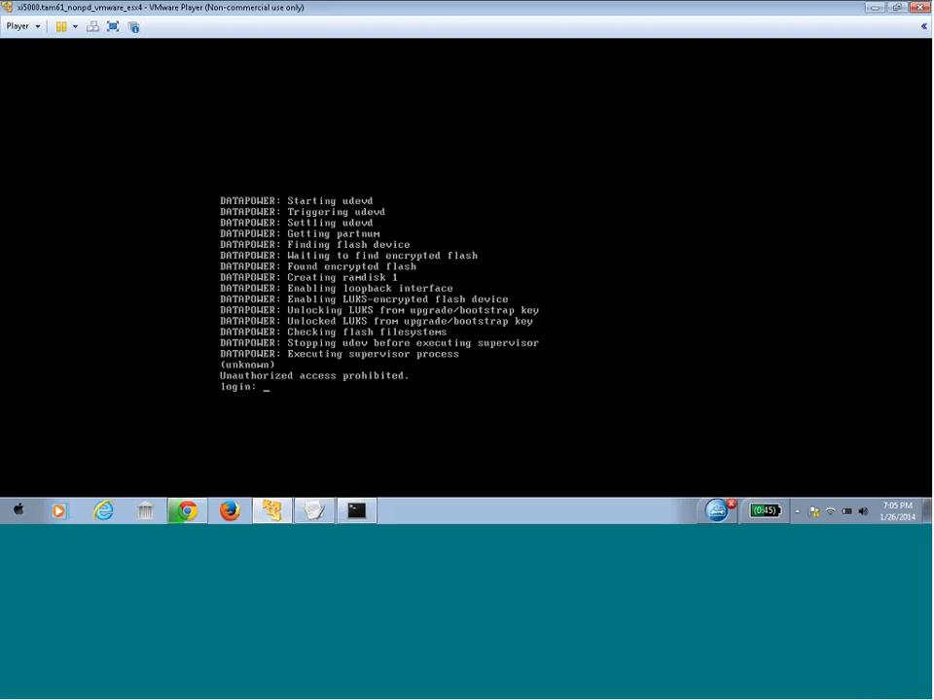
Log in to the appliance as admin and continue past the operational-mode warning
text(admin)
key(Return)
text(admi)
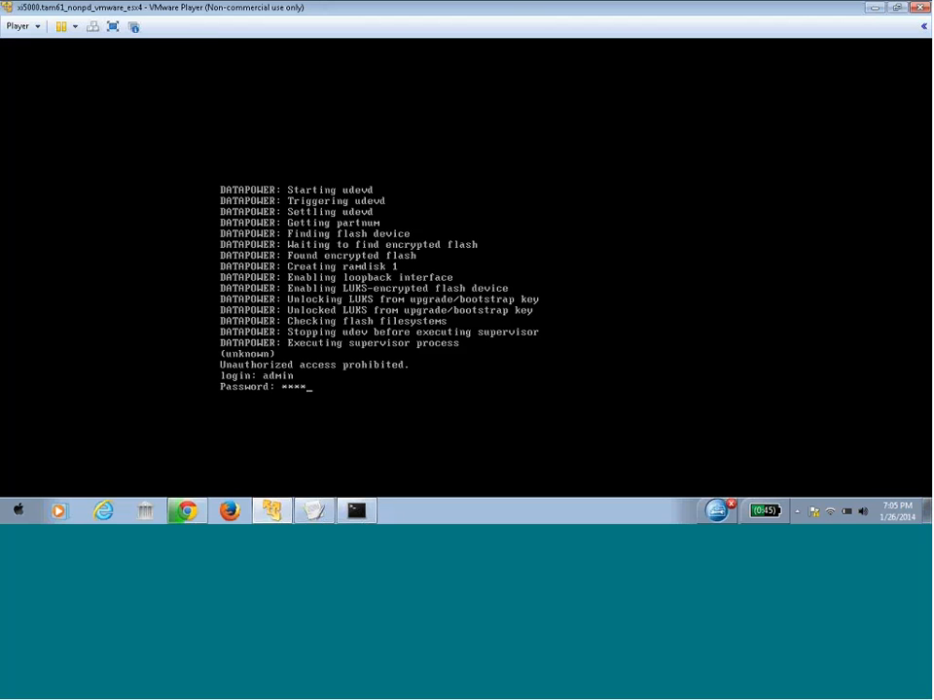
text(n)
key(Return)
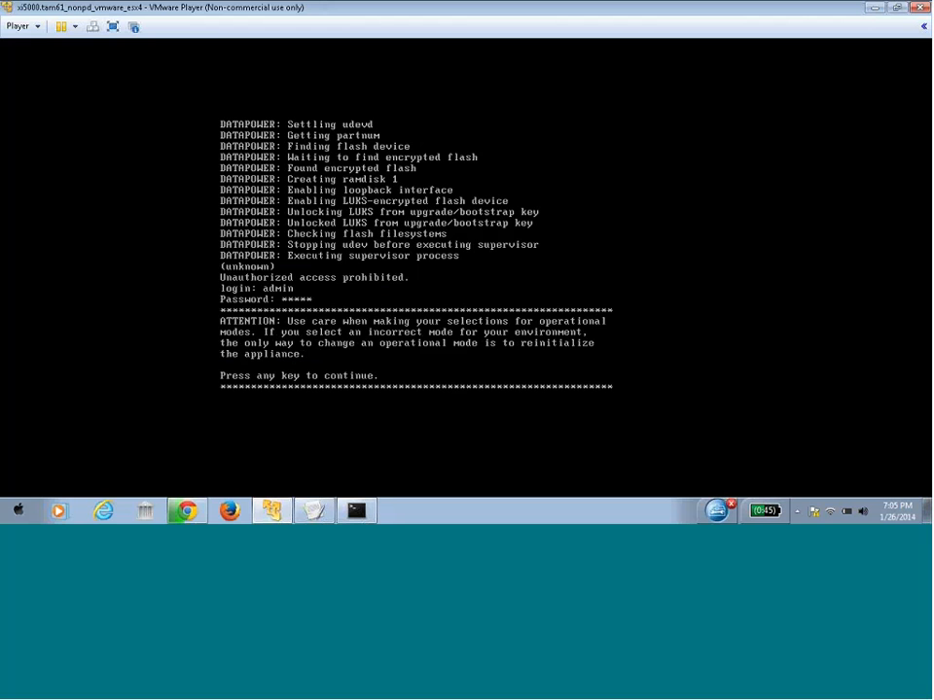
key(Return)
key(Return)
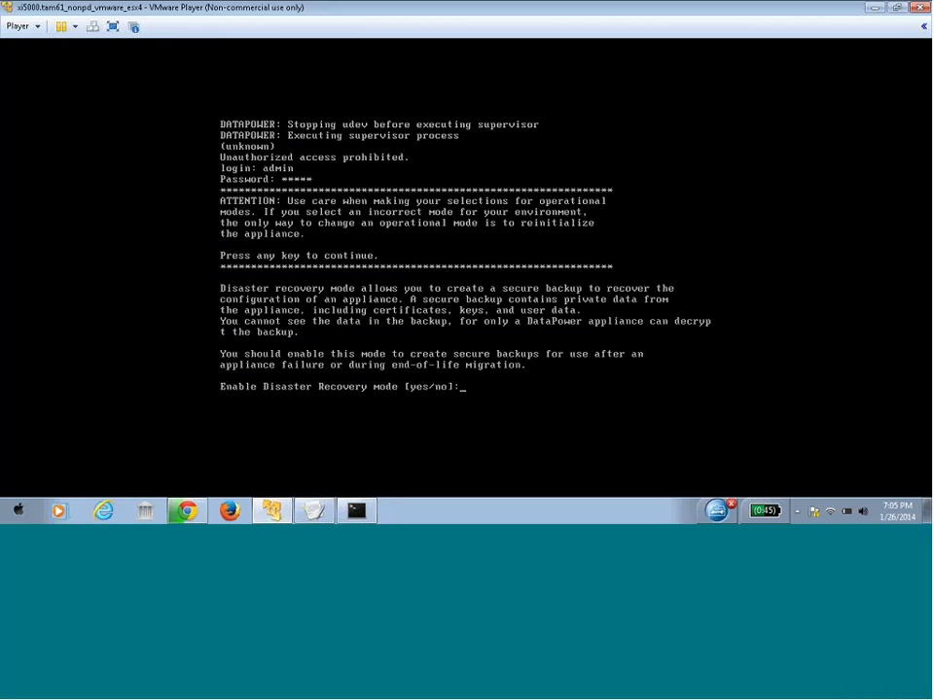
Enable and confirm Disaster Recovery mode, and decline Common Criteria compatibility
text(yes)
key(Return)
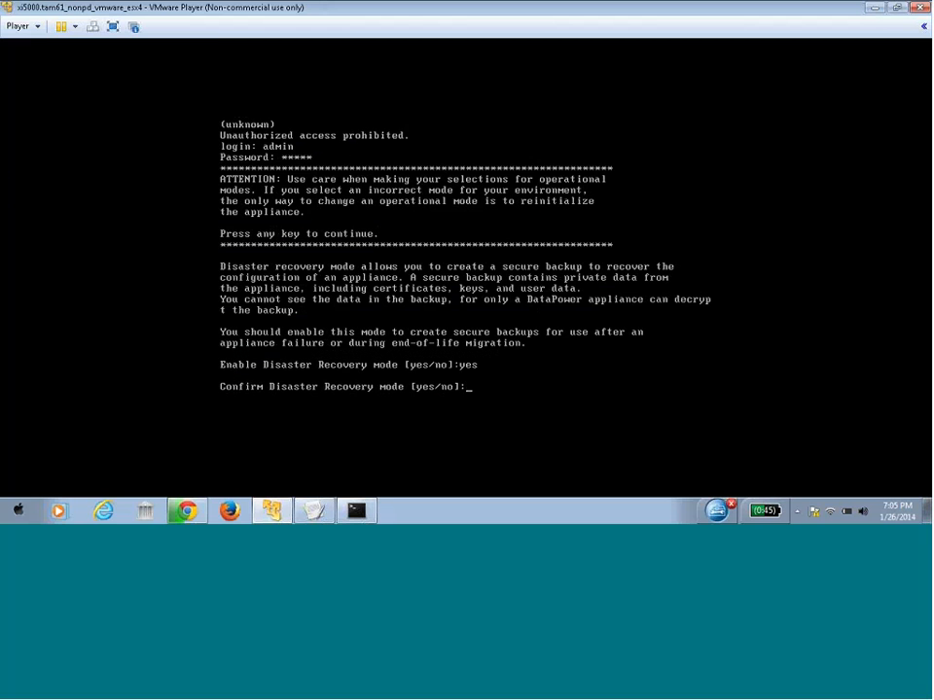
text(yes)
key(Return)
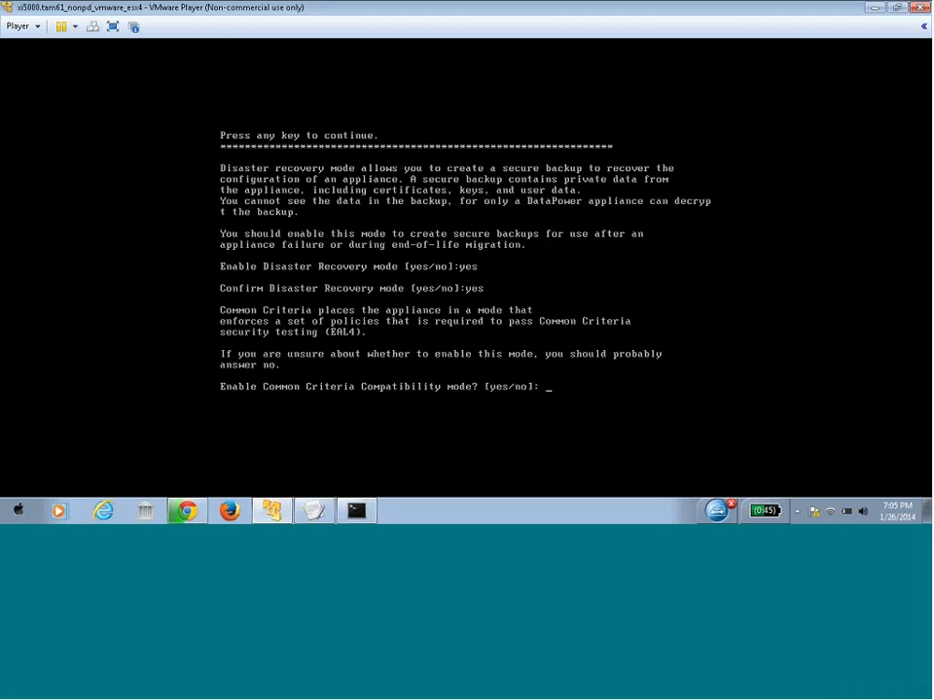
text(no)
key(Return)
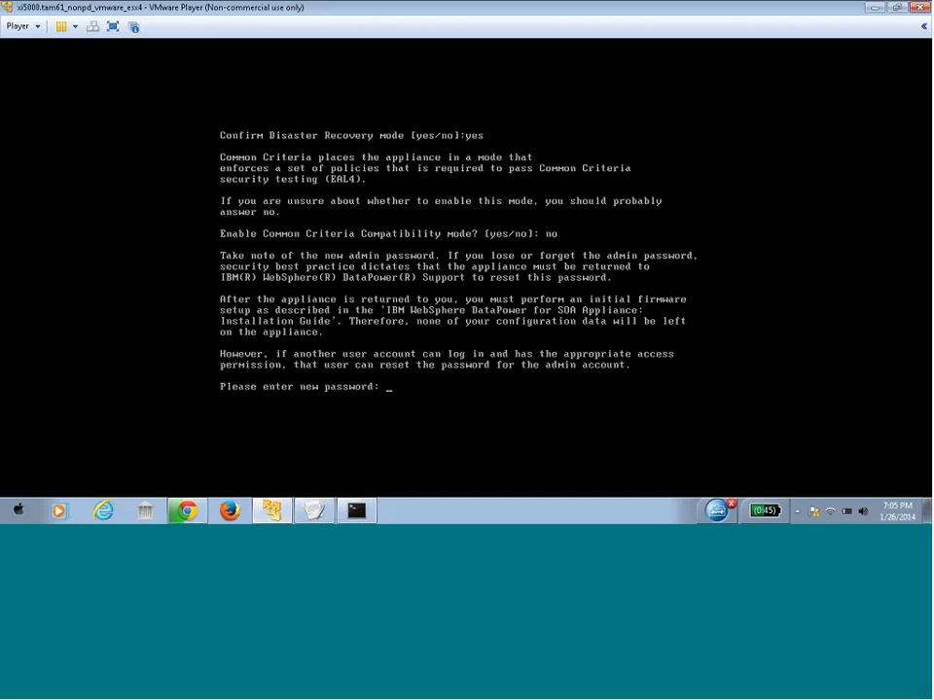
Enter and confirm a new admin password
text(**********)
key(Return)
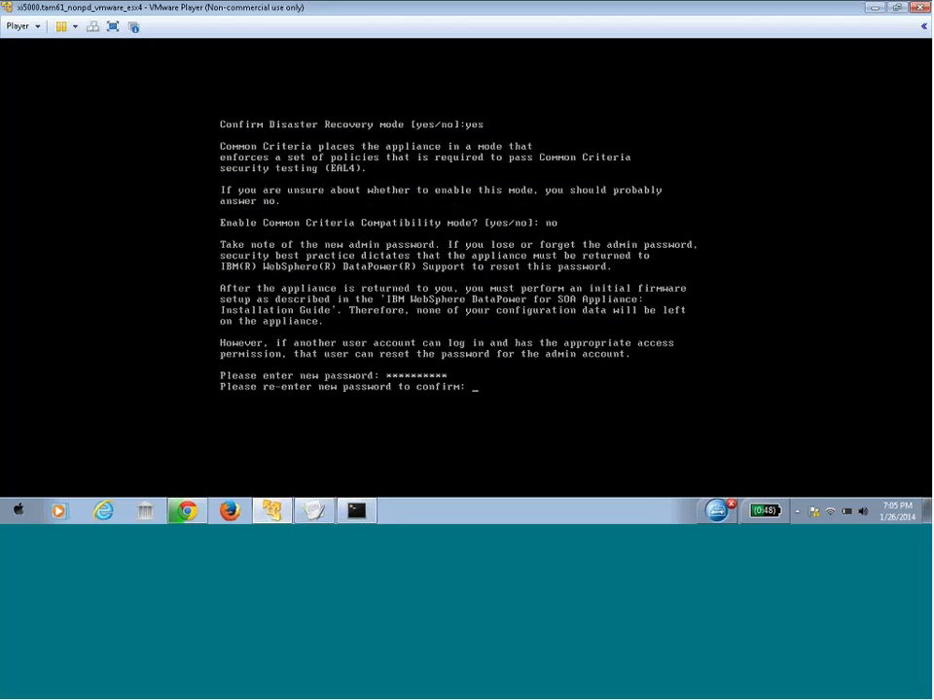
text(**********)
key(Return)
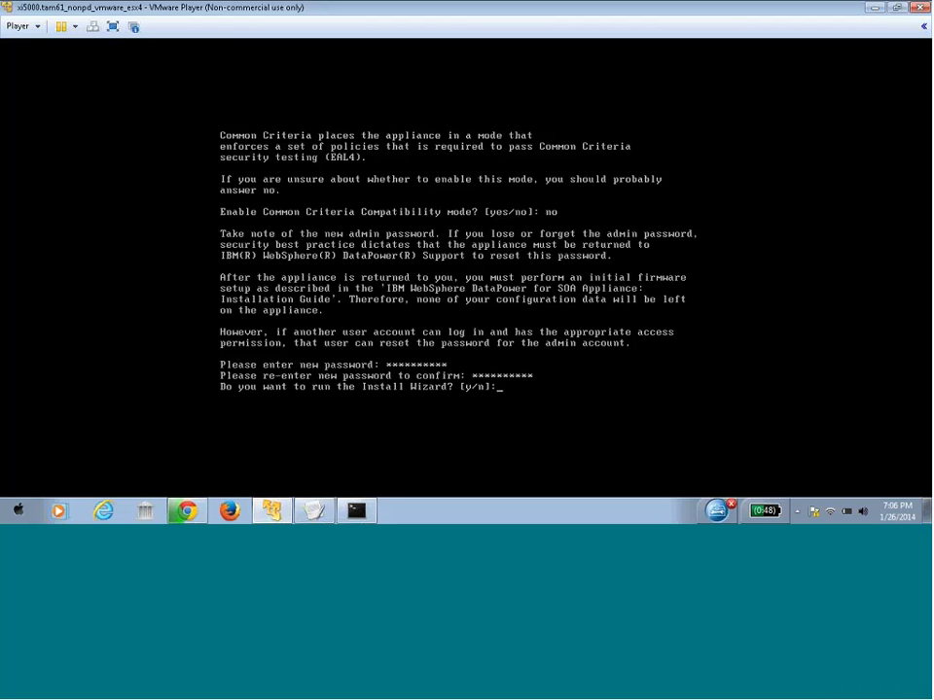
Answer y to run the Install Wizard, configure network interfaces, and set up eth0
text(y)
key(Return)
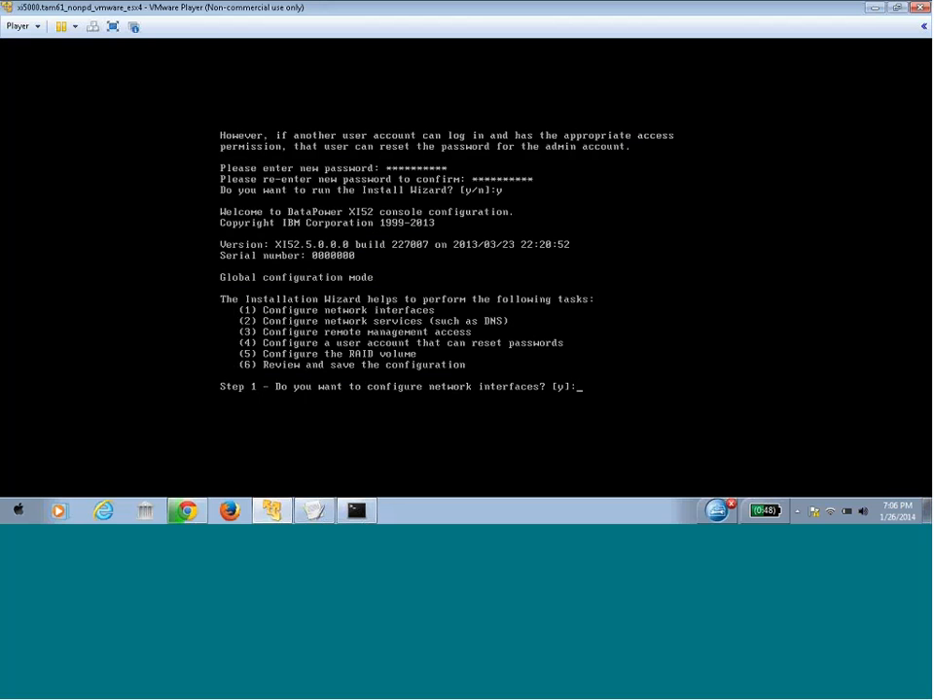
text(y)
key(Return)
text(y)
key(Return)
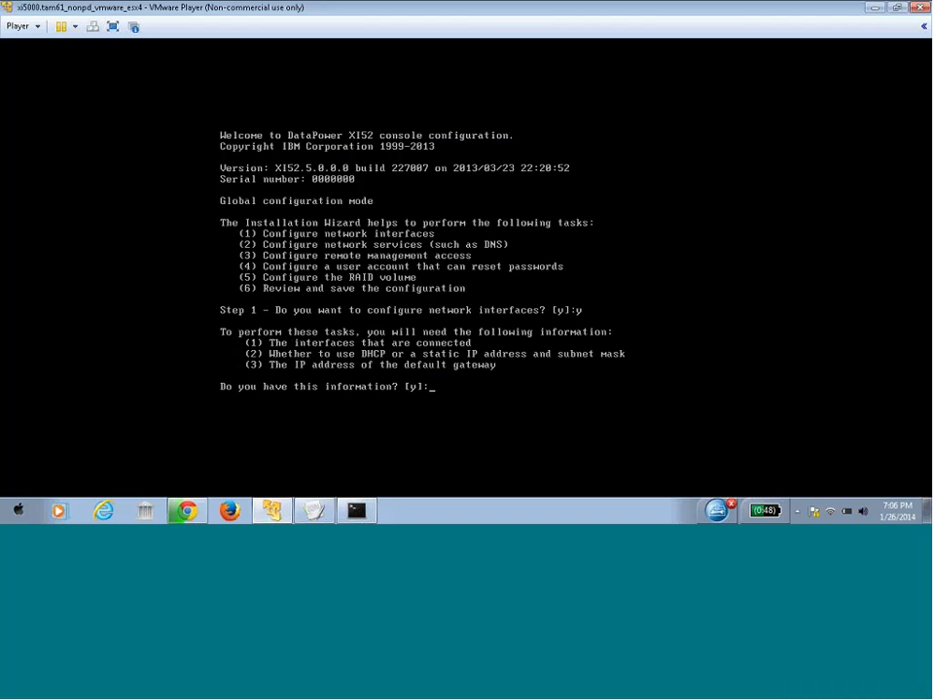
text(y)
key(Return)
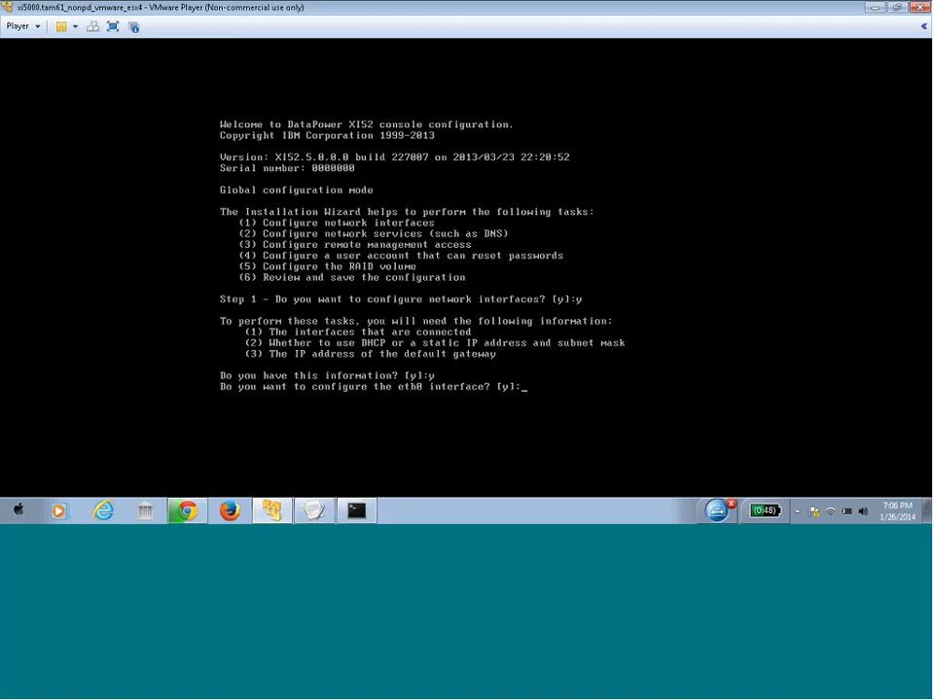
text(y)
key(Return)
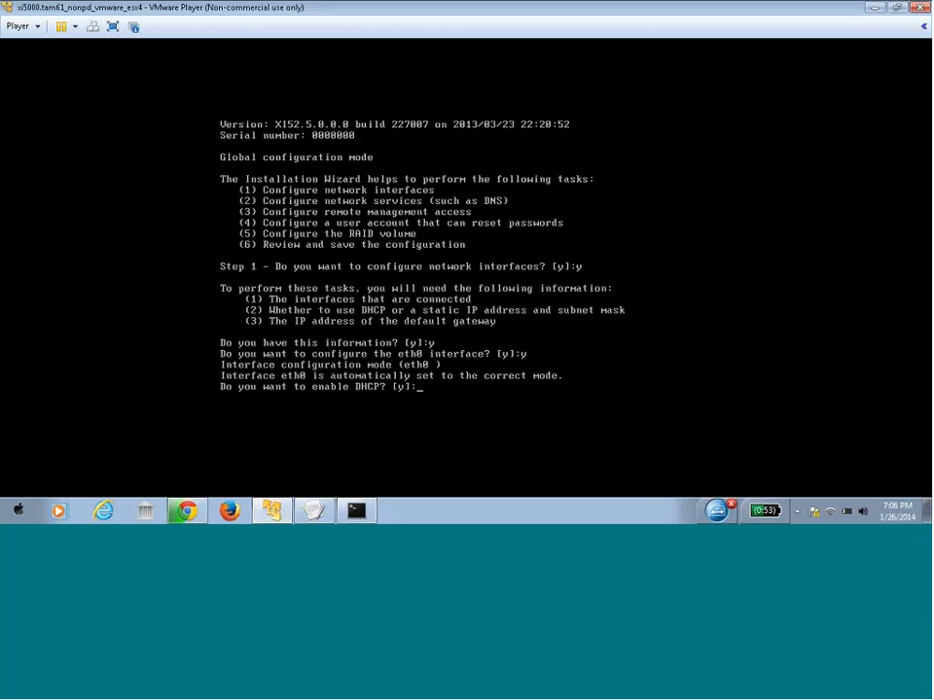
Decline DHCP and give eth0 192.168.2.51/24, gateway 192.168.2.1, no IPv6 gateway
text(n)
key(Return)
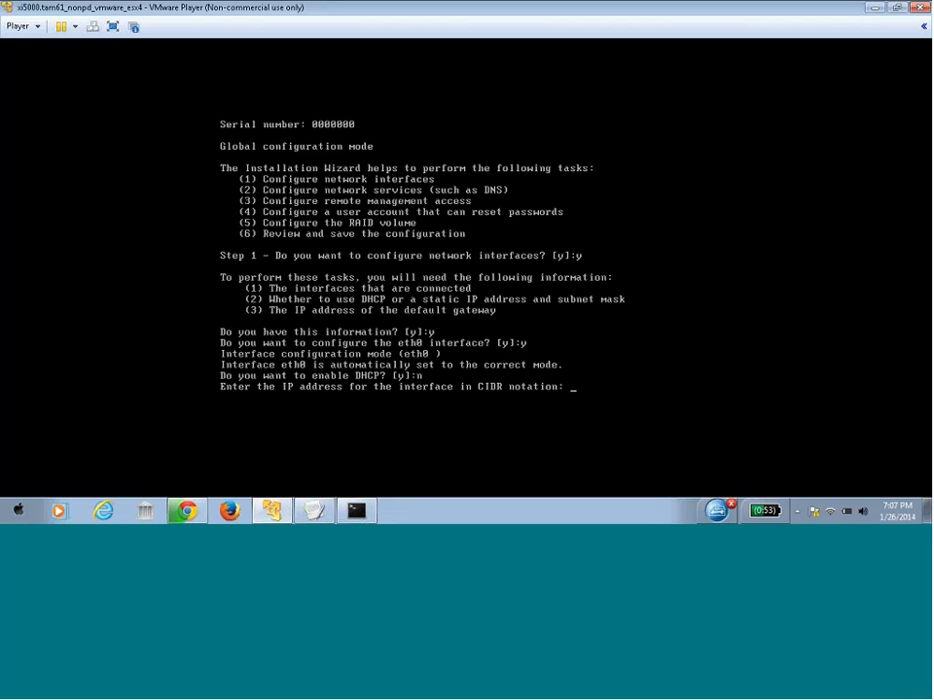
text(192.168.2.1)
key(BackSpace)
text(51/24)
key(Return)
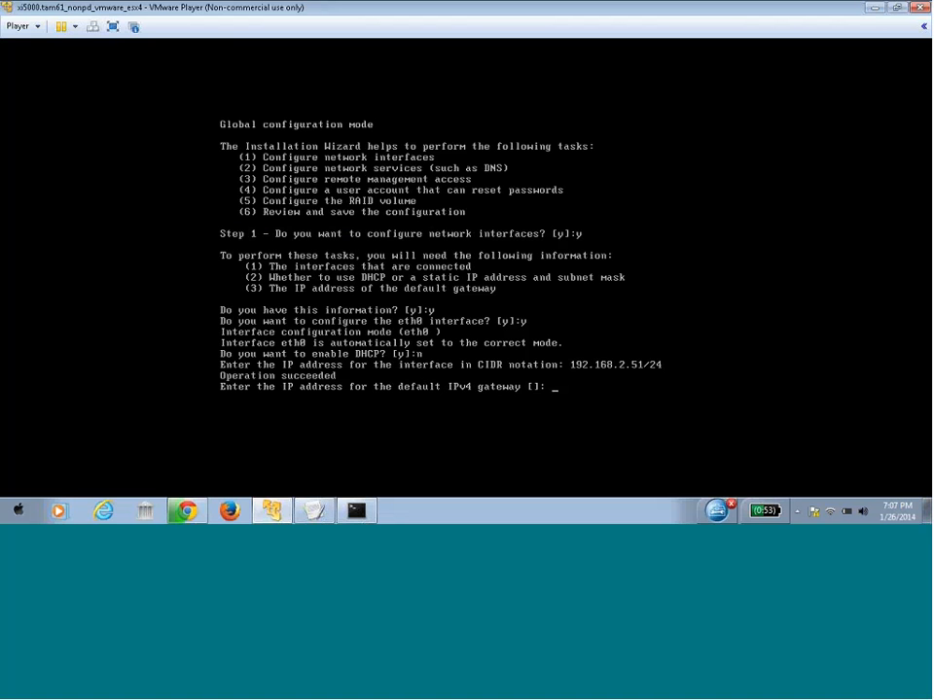
text(192.168.2.1)
key(Return)
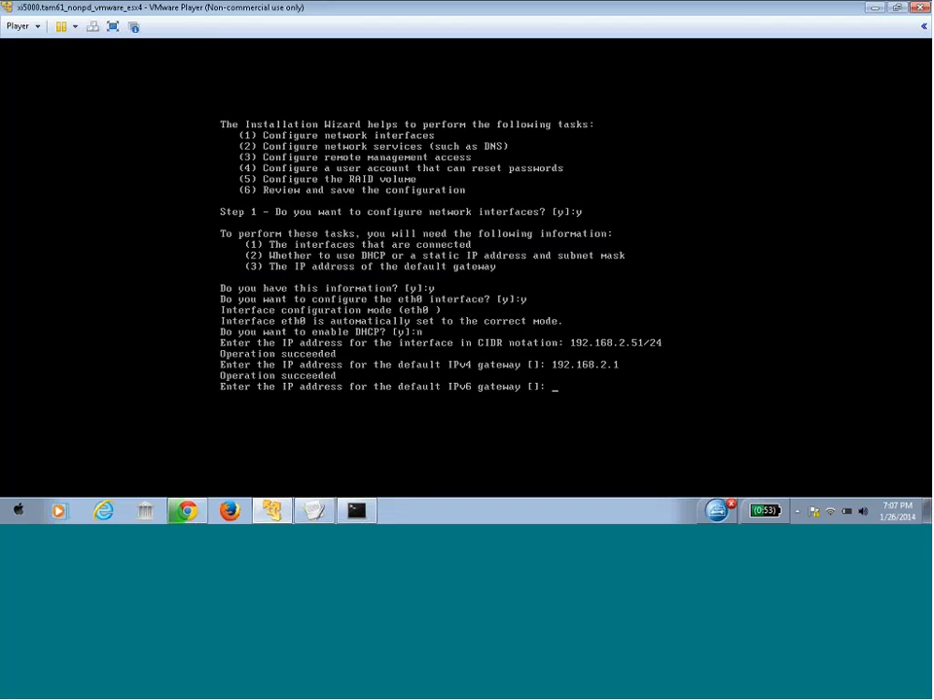
key(Return)
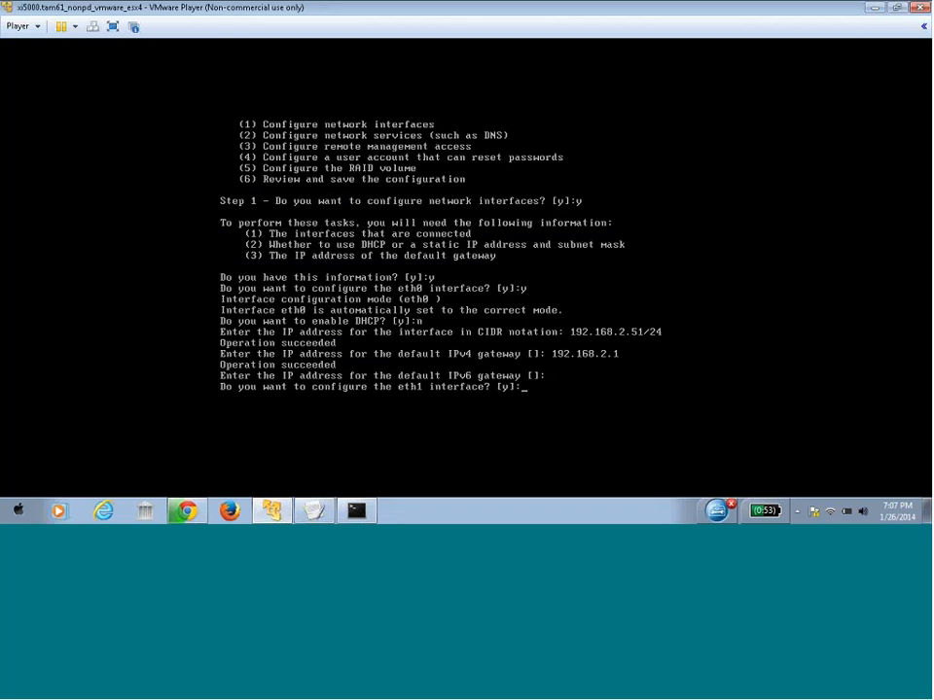
Configure eth1 without DHCP as 192.168.2.51/24, gateway 192.168.2.1, leaving the IPv6 gateway blank
text(y)
key(Return)
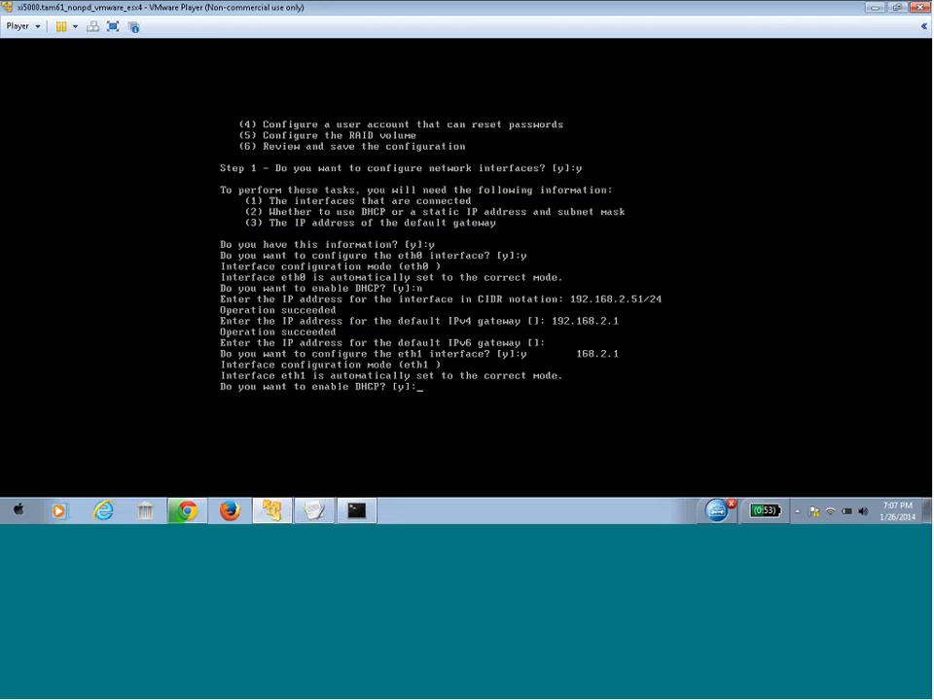
text(n)
key(Return)
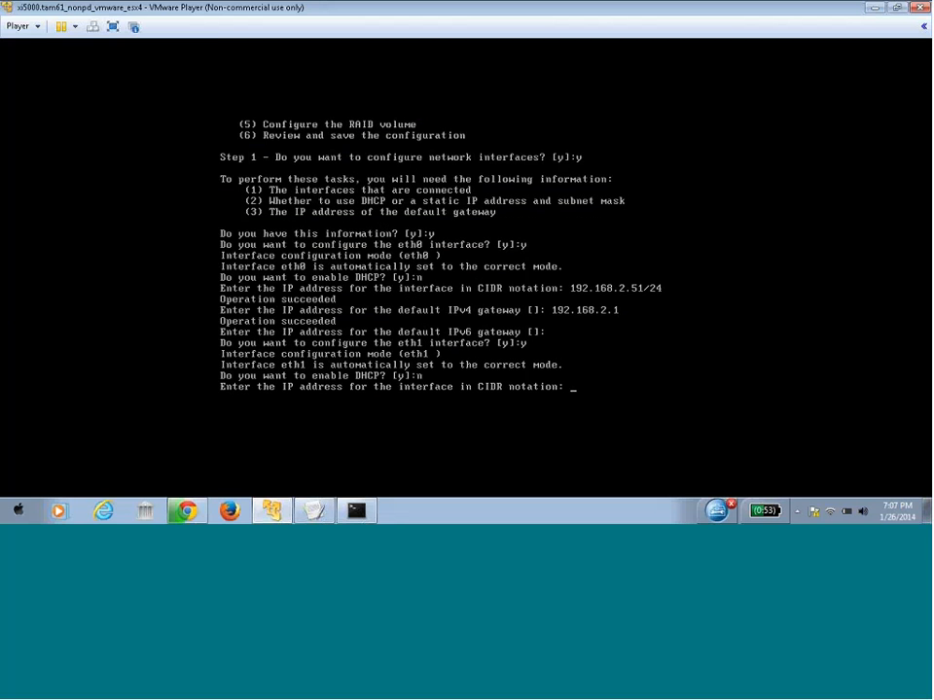
text(192.168.2.51/24)
key(Return)
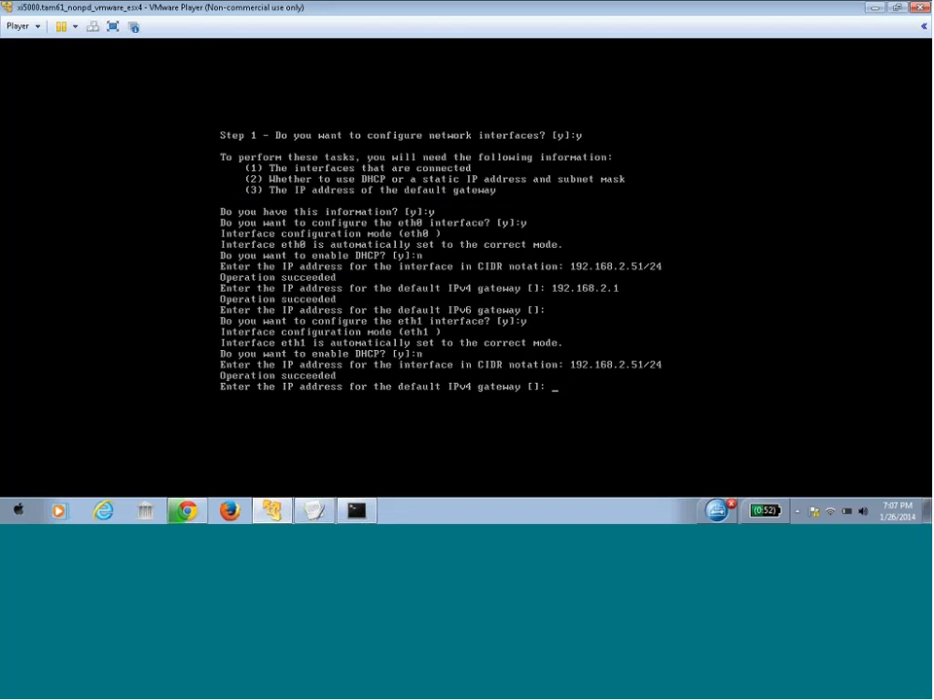
text(192.168.2.1)
key(Return)
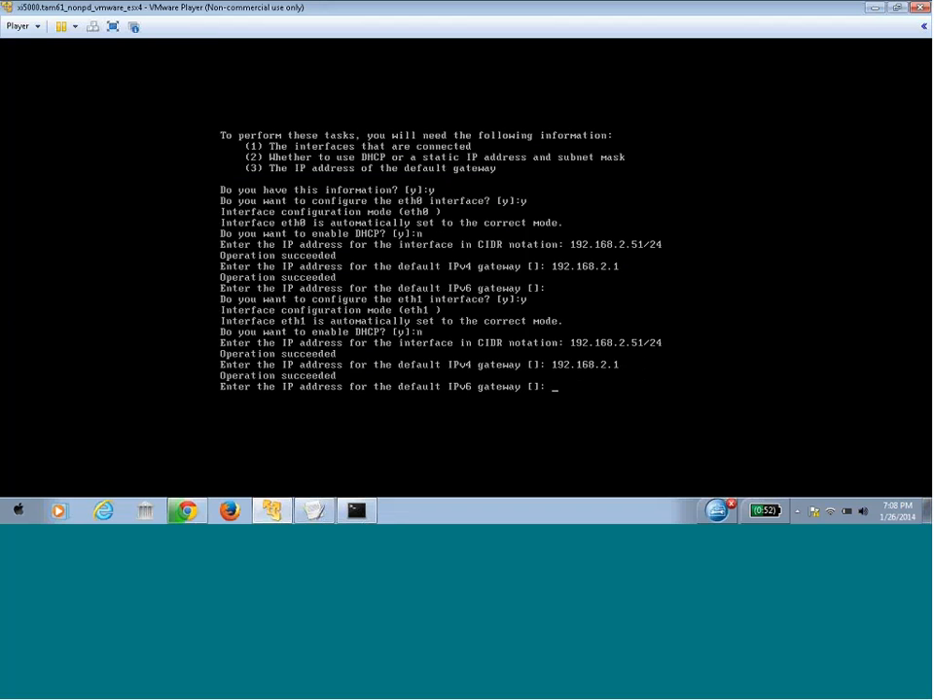
key(Return)
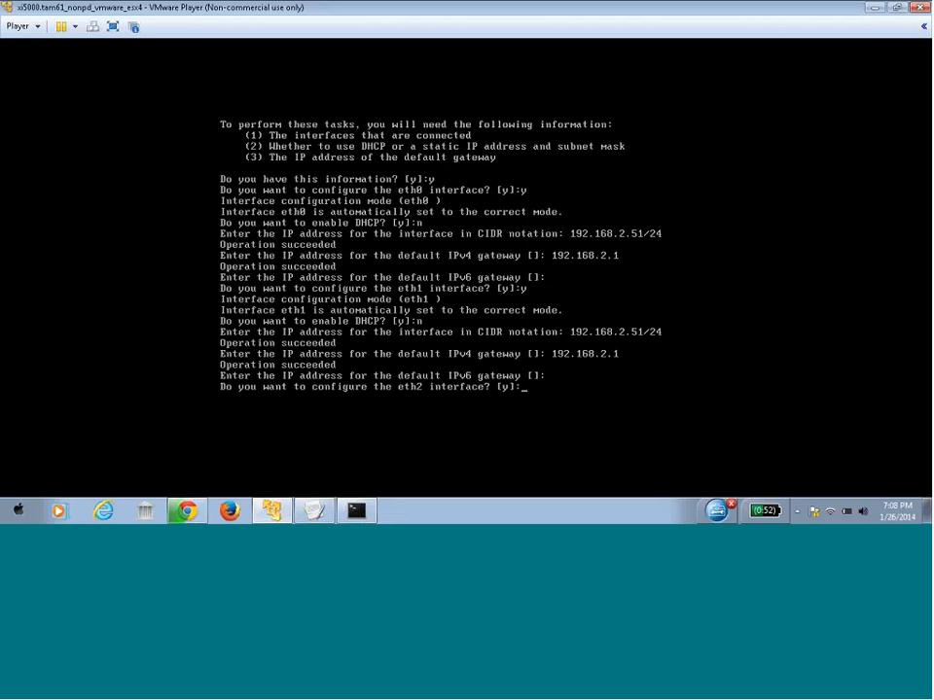
Configure eth2 without DHCP as 192.168.2.53/24, gateway 192.168.2.1, no IPv6 gateway, and accept configuring eth3
text(y)
key(Return)
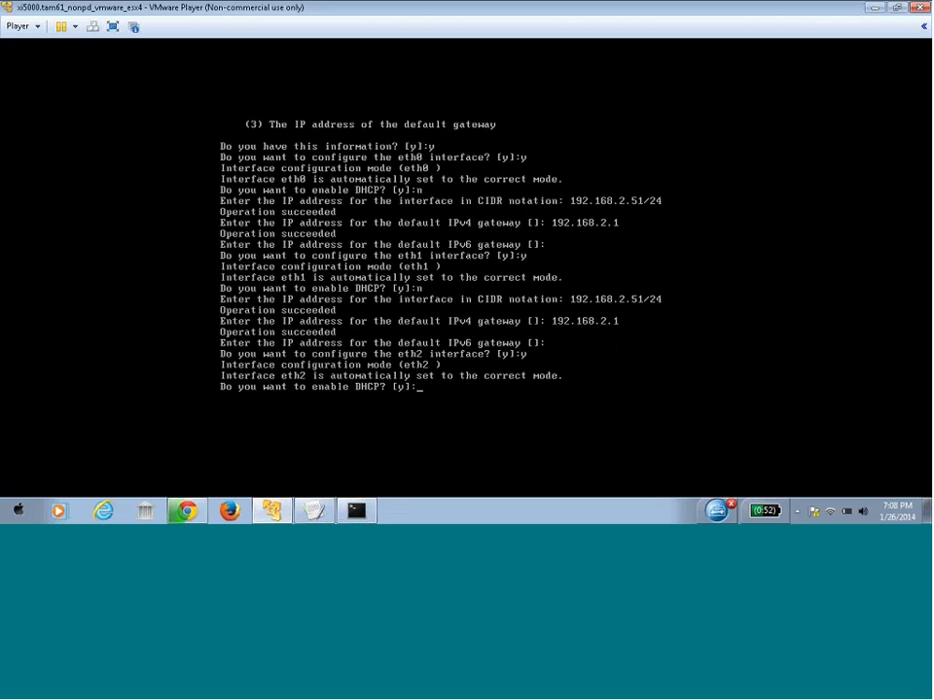
text(n)
key(Return)
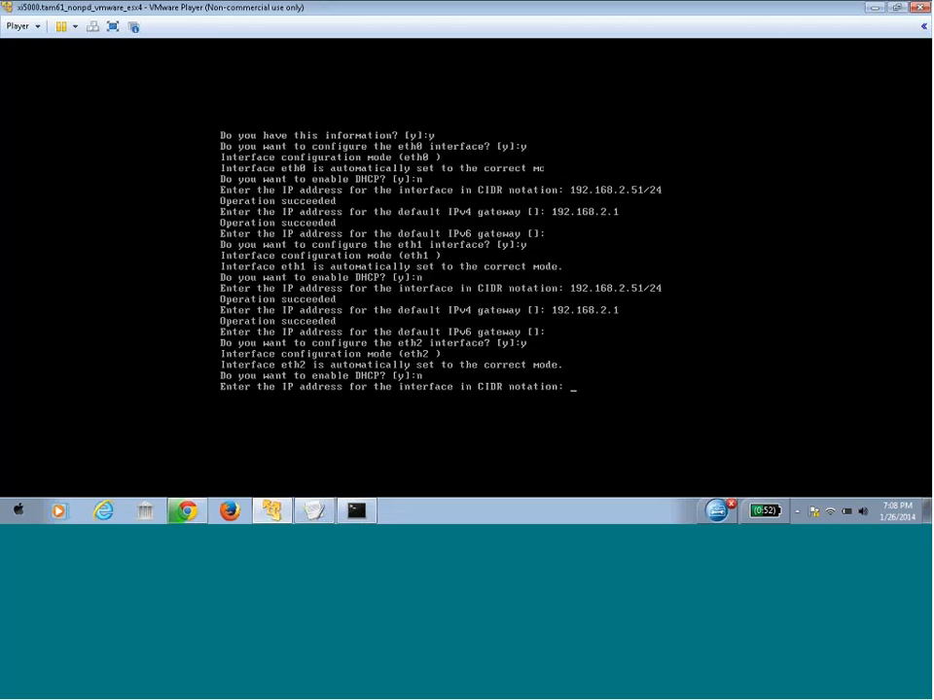
text(192.168.2.5)
text(3/24)
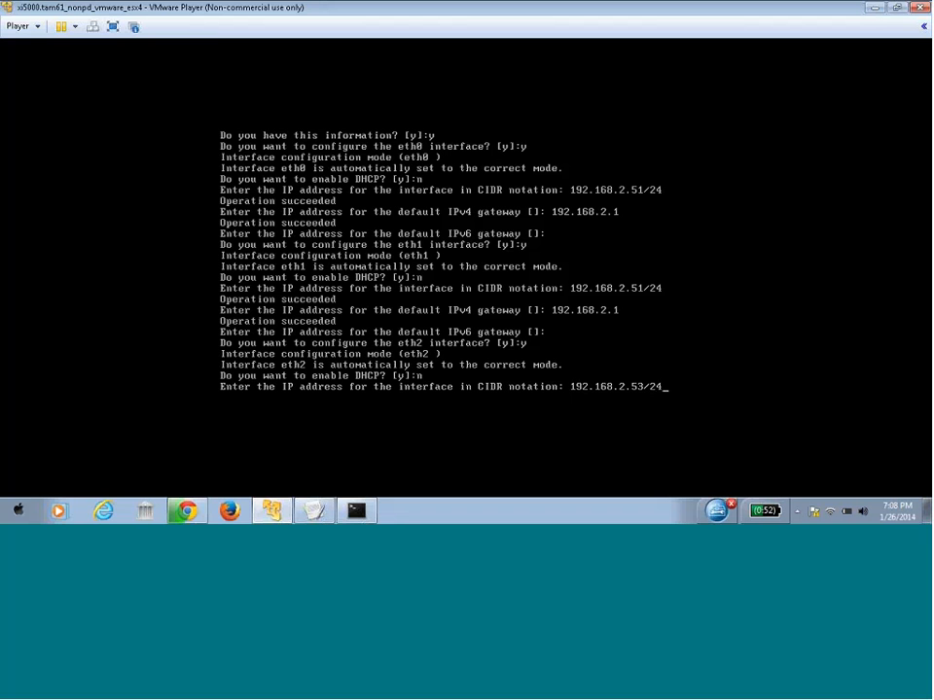
key(Return)
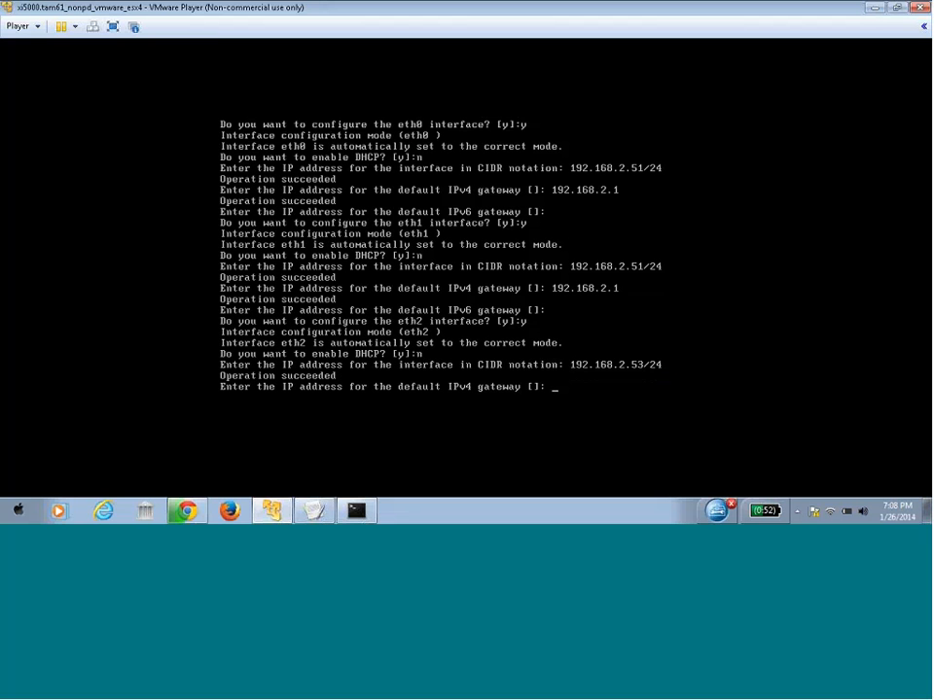
text(192.168.2.1)
key(Return)
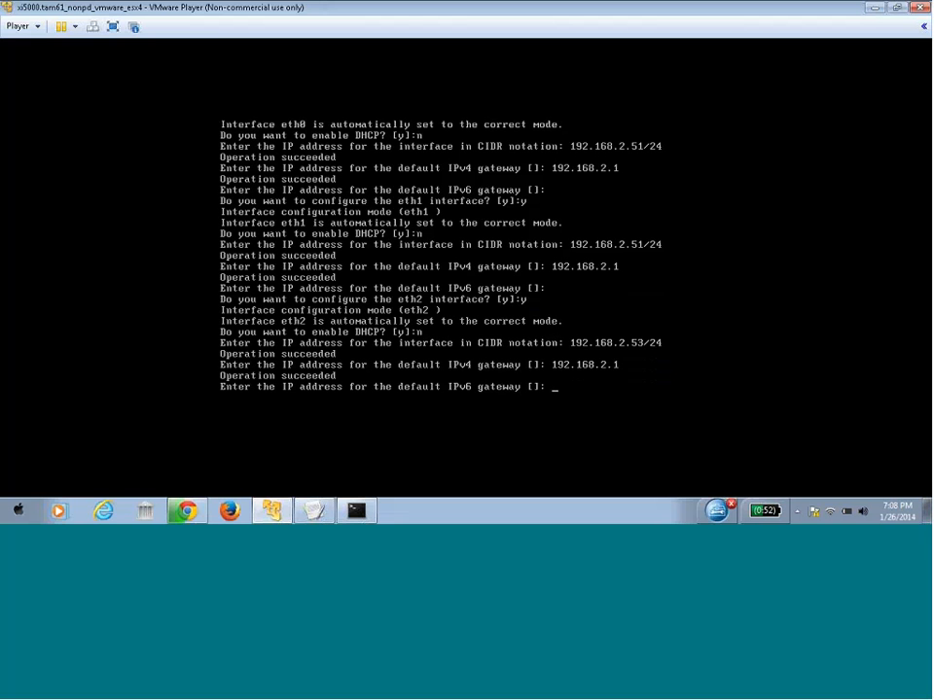
key(Return)
text(y)
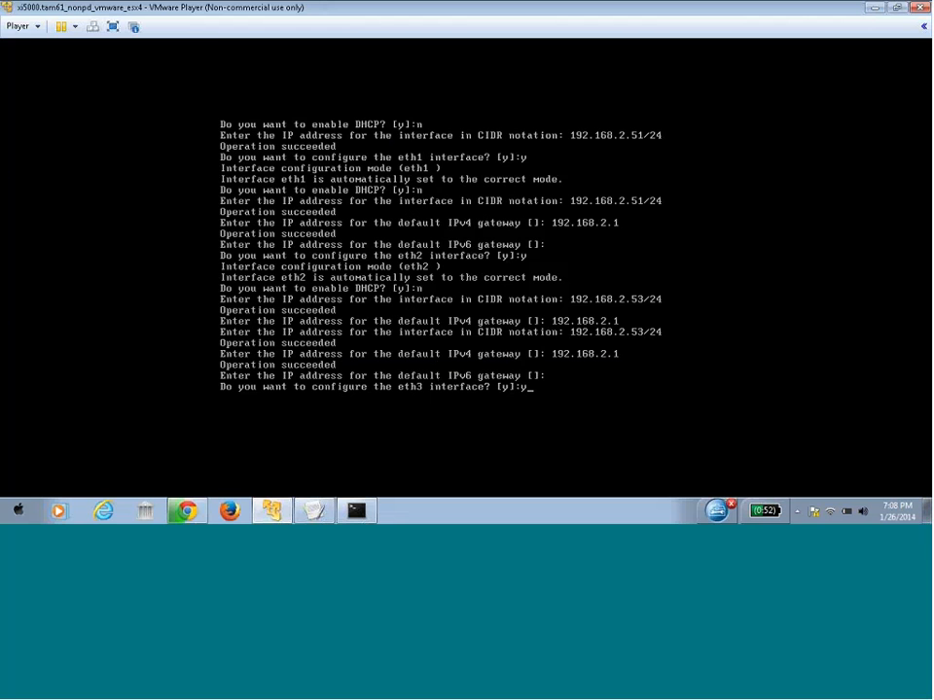
Configure eth3 without DHCP as 192.168.2.54/24, gateway 192.168.2.1, with no IPv6 gateway
key(Return)
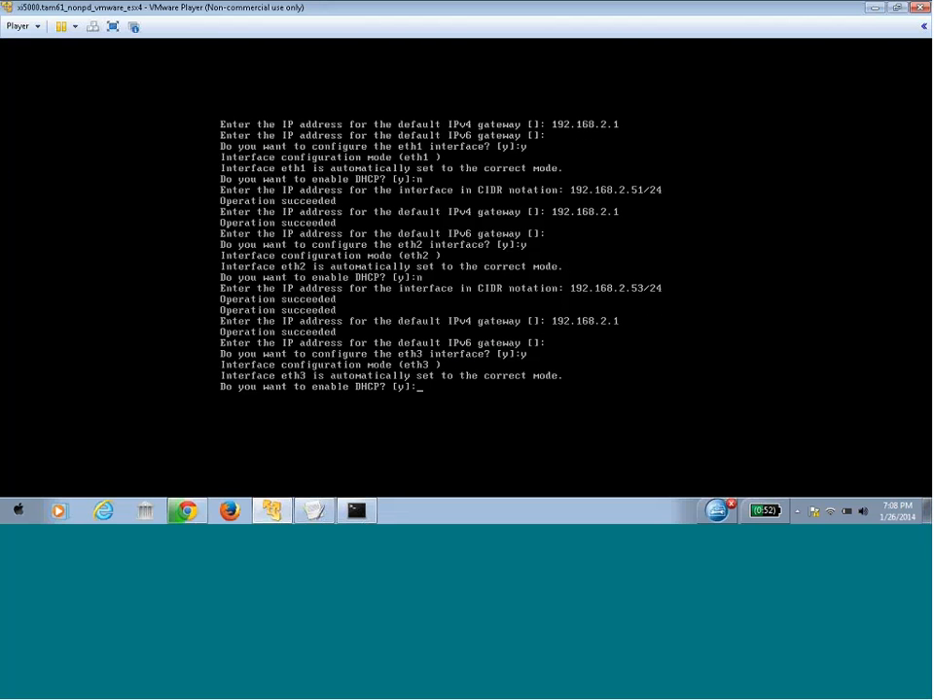
text(n)
key(Return)
text(192.)
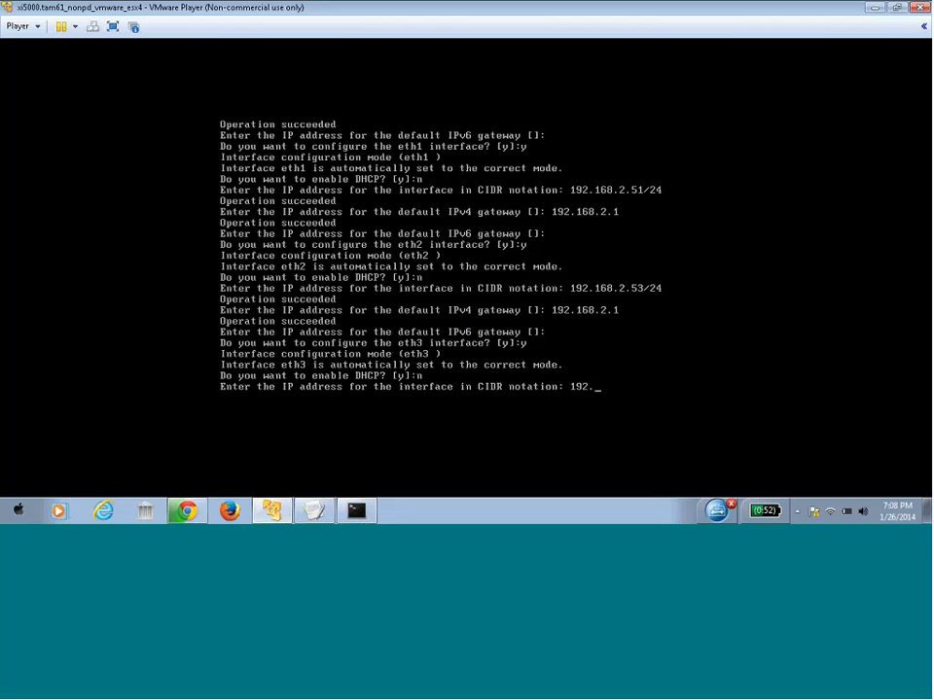
text(168.2.54/24)
key(Return)
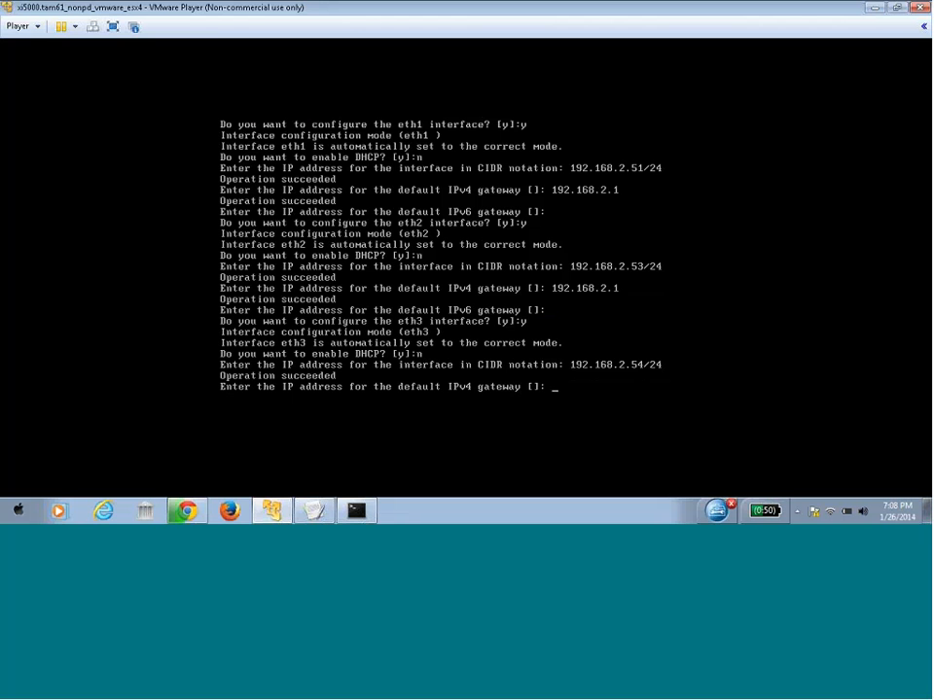
text(192.168.2.1)
key(Return)
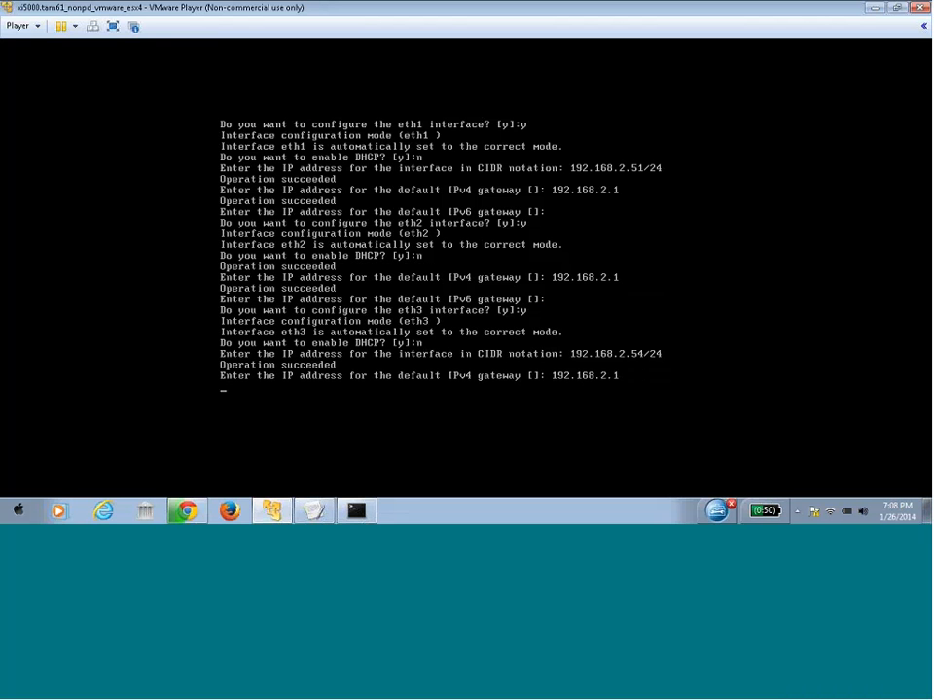
key(Return)
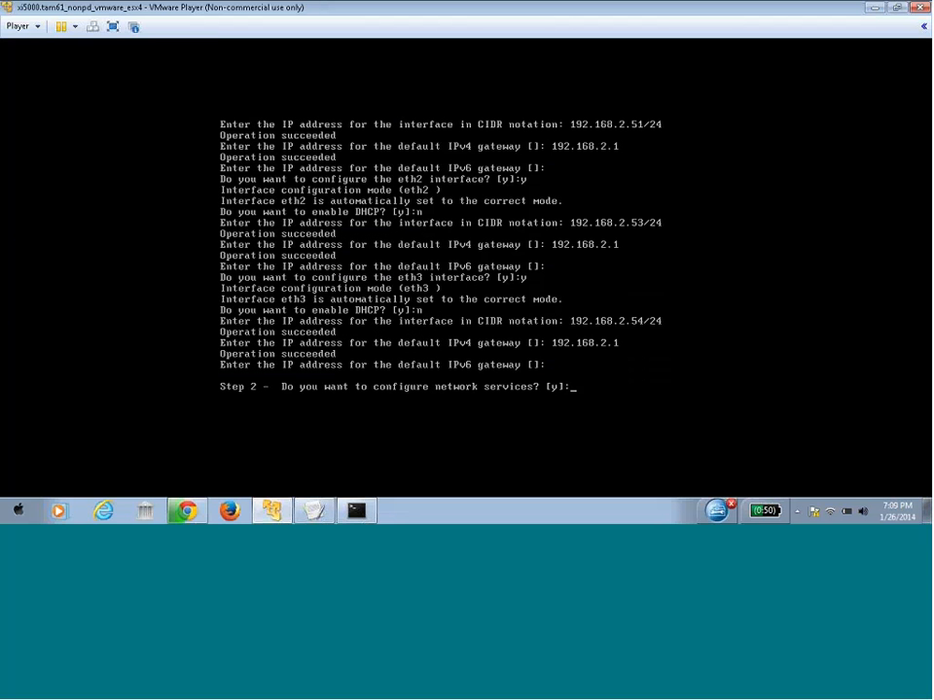
Enable network services and DNS, using 192.168.2.1 as the DNS server
text(y)
key(Return)
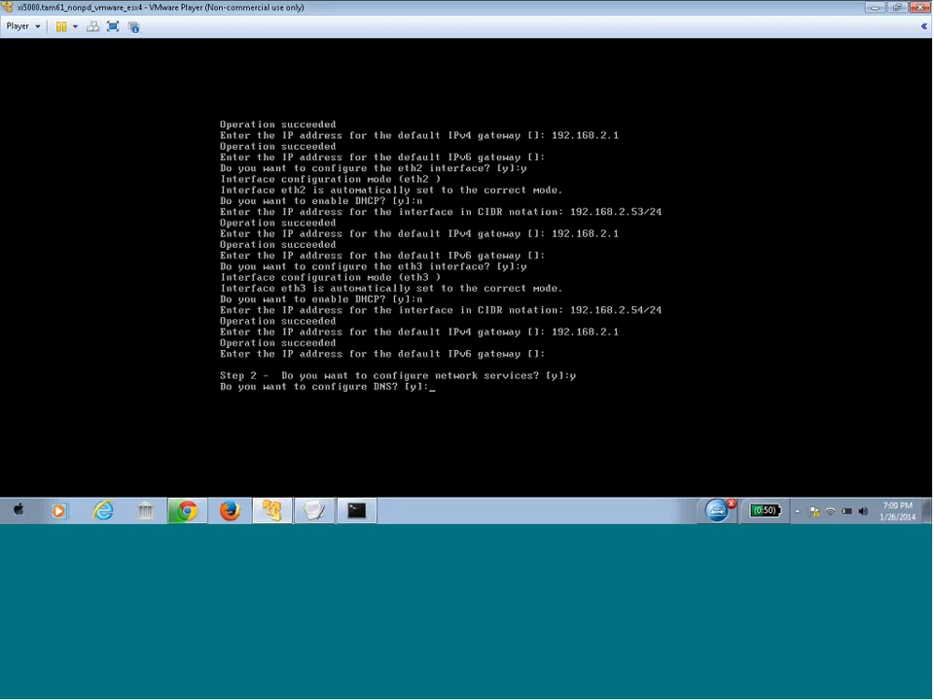
text(y)
key(Return)
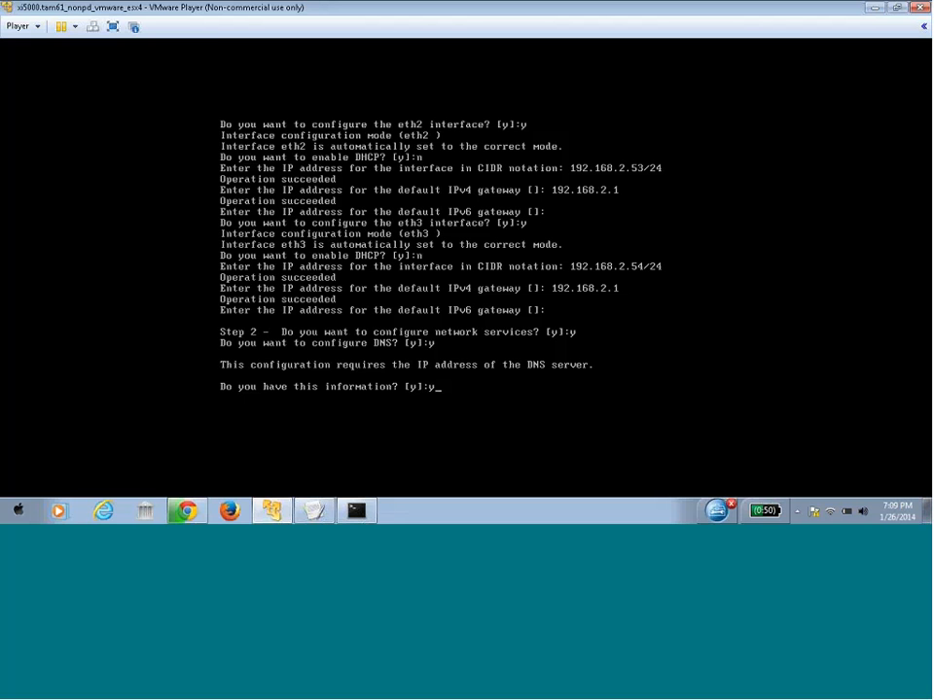
text(y)
key(Return)
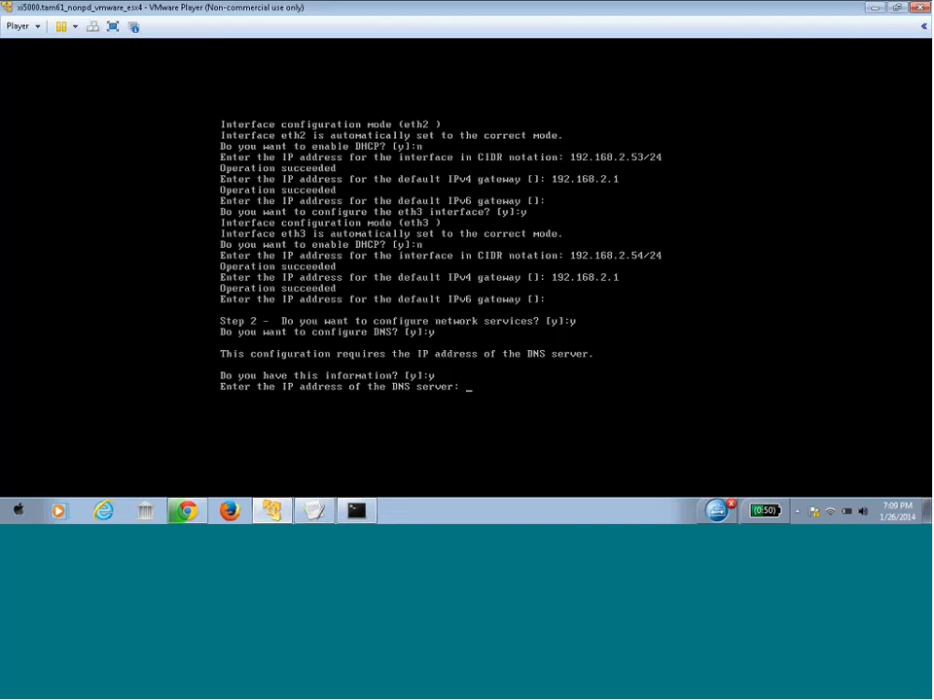
text(192.168.2.)
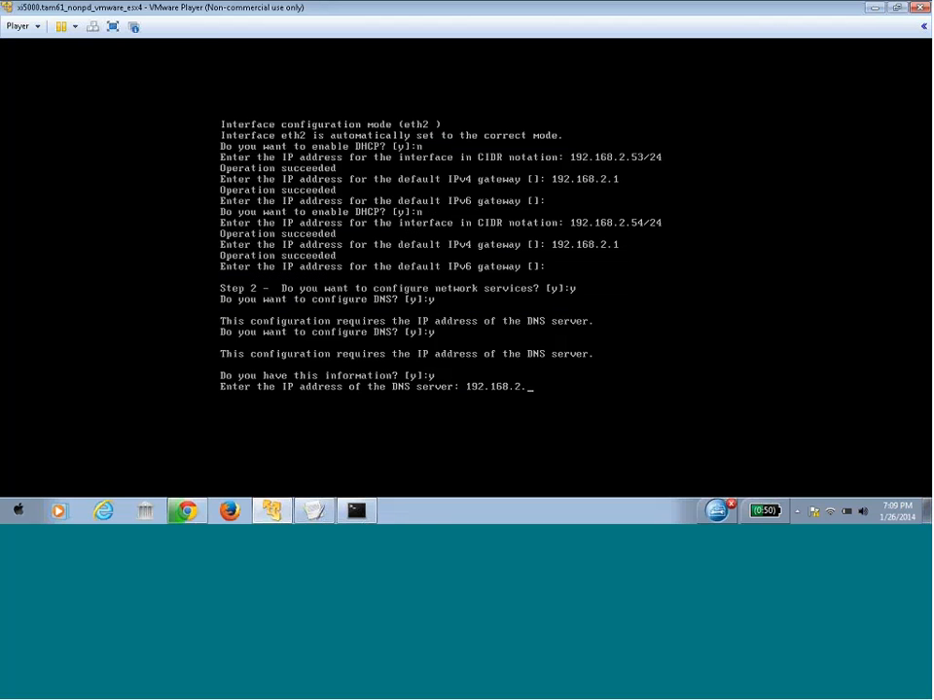
text(1)
key(Return)
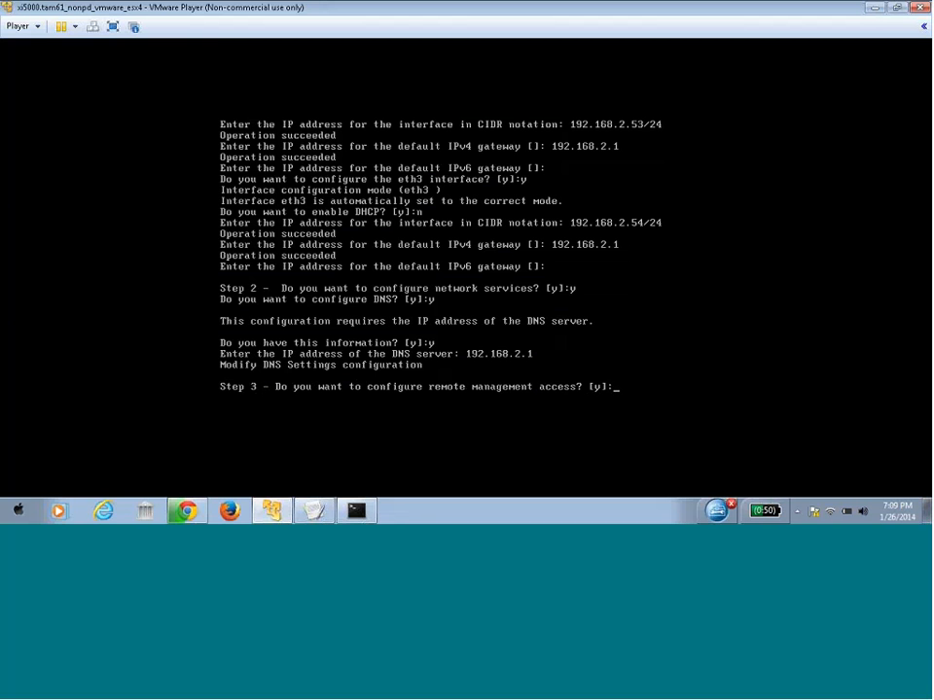
Enable remote management with SSH listening on all addresses (0) at port 22
text(y)
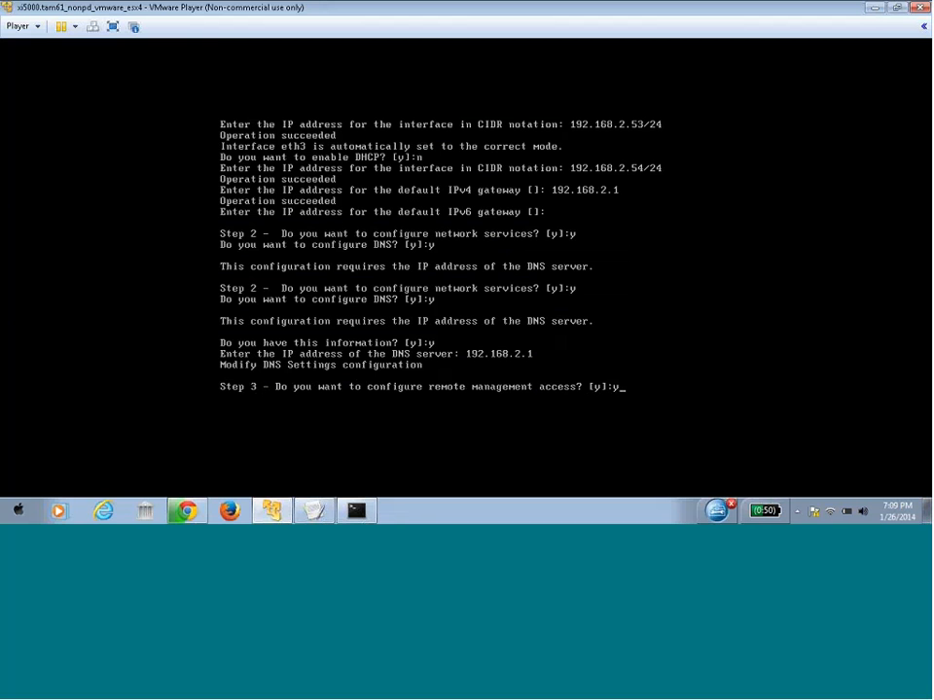
key(Return)
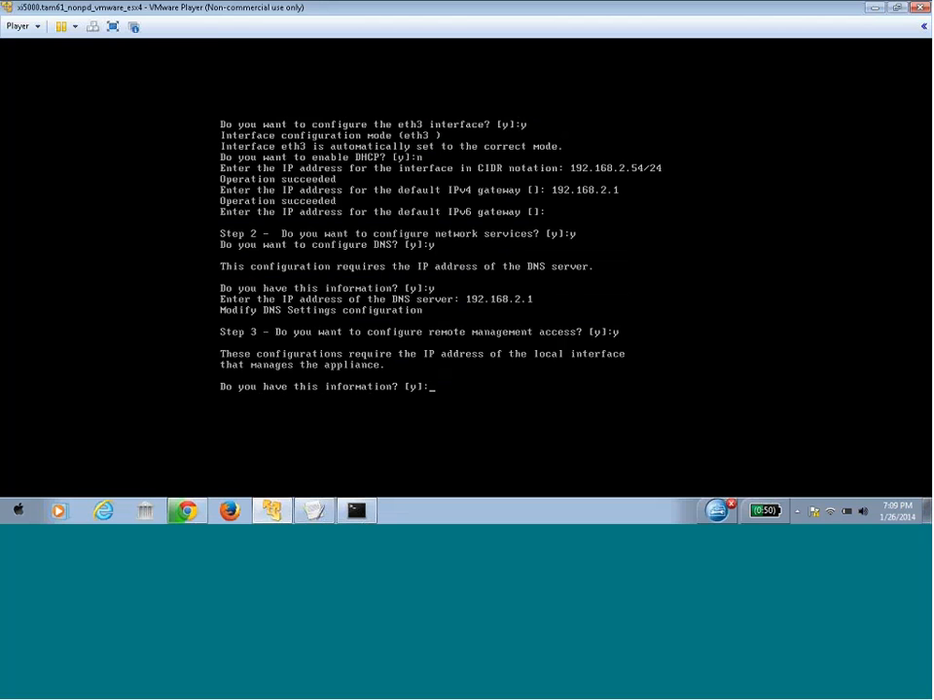
text(y)
key(Return)
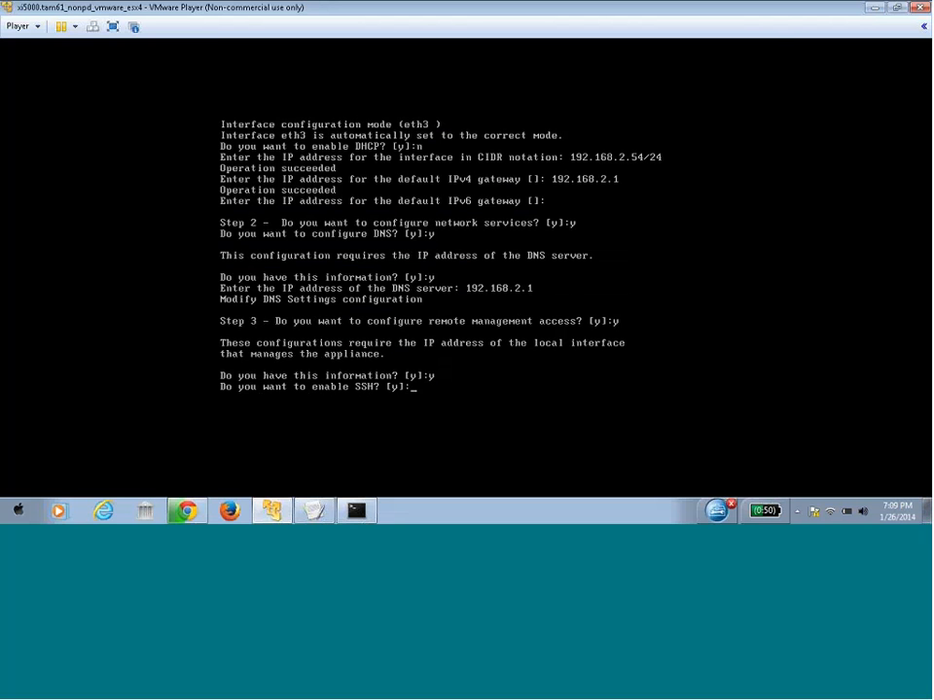
text(y)
key(Return)
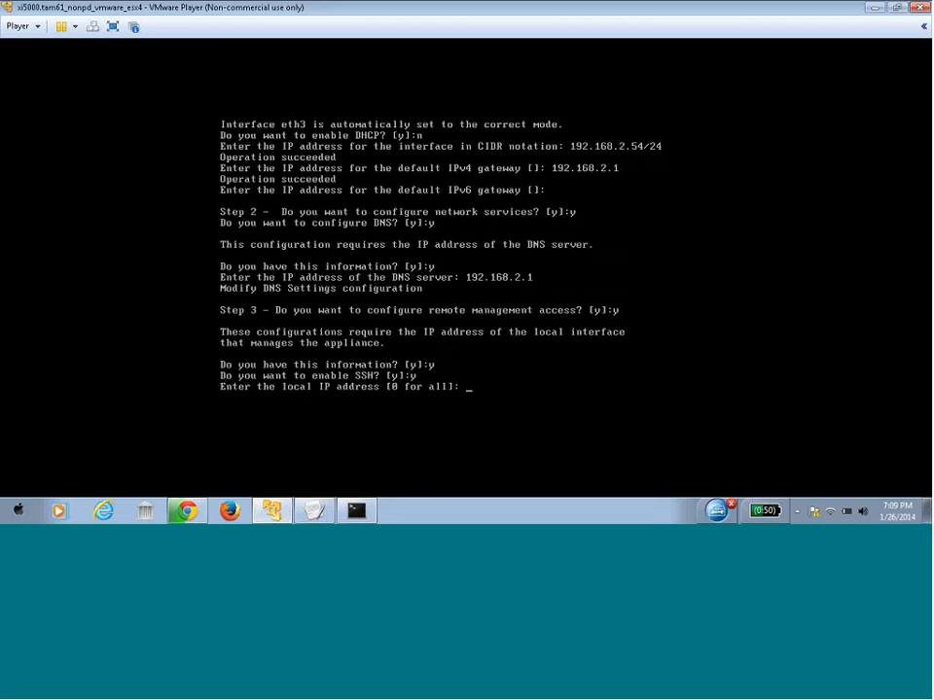
text(0)
key(Return)
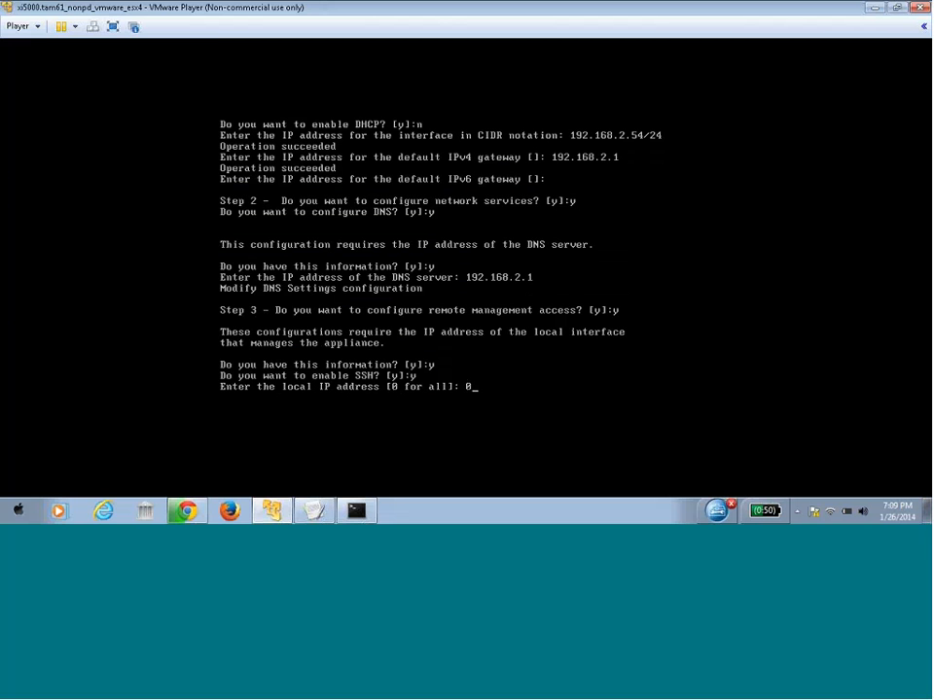
text(2)
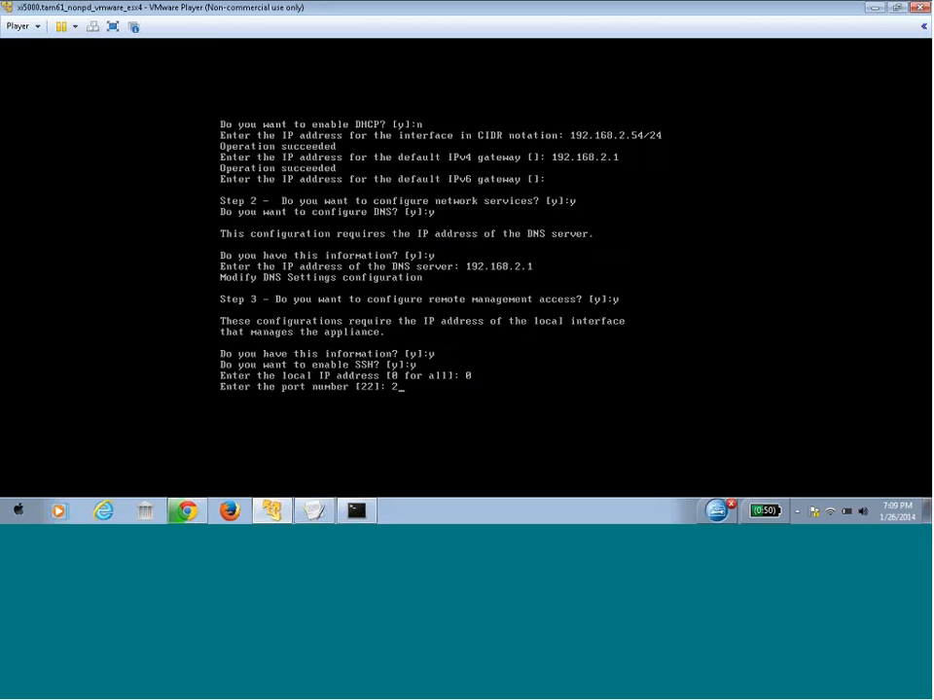
text(2)
key(Return)
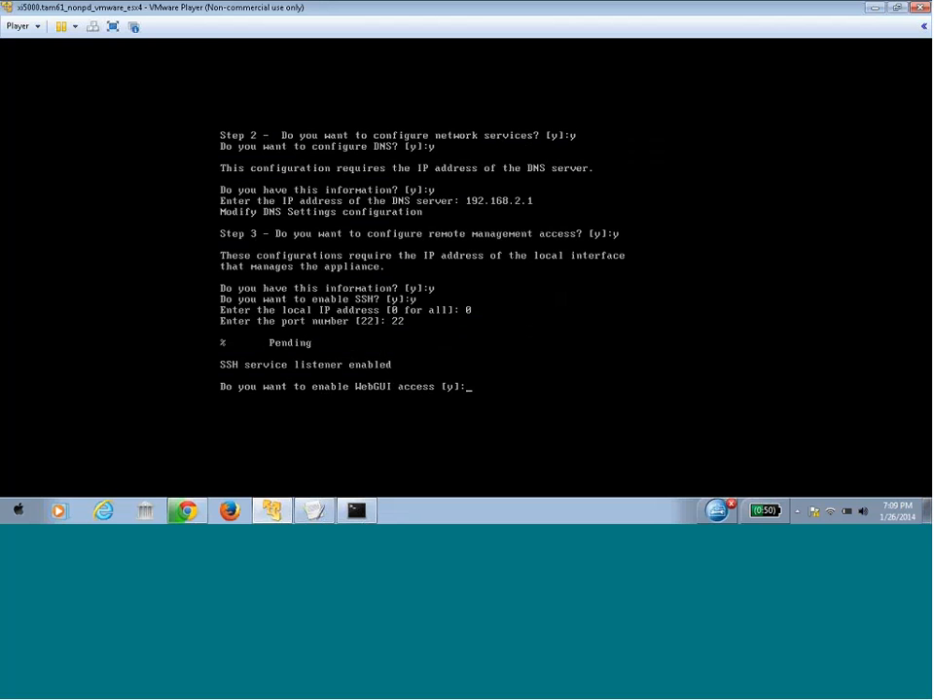
Enable WebGUI access bound to 192.168.2.51 on port 9090
text(y)
key(Return)
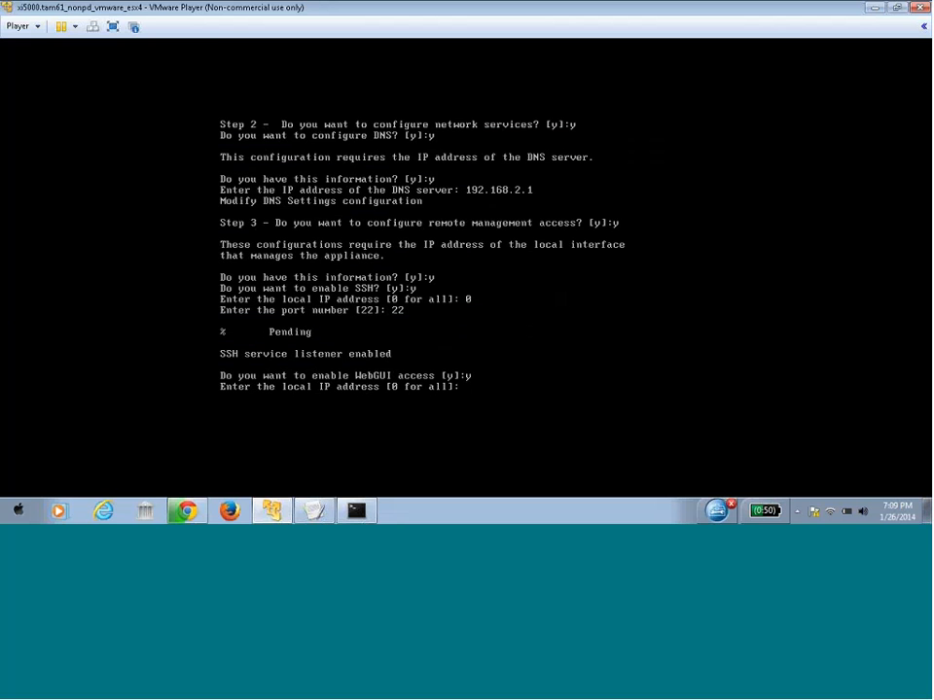
text(192.168.2.51)
key(Return)
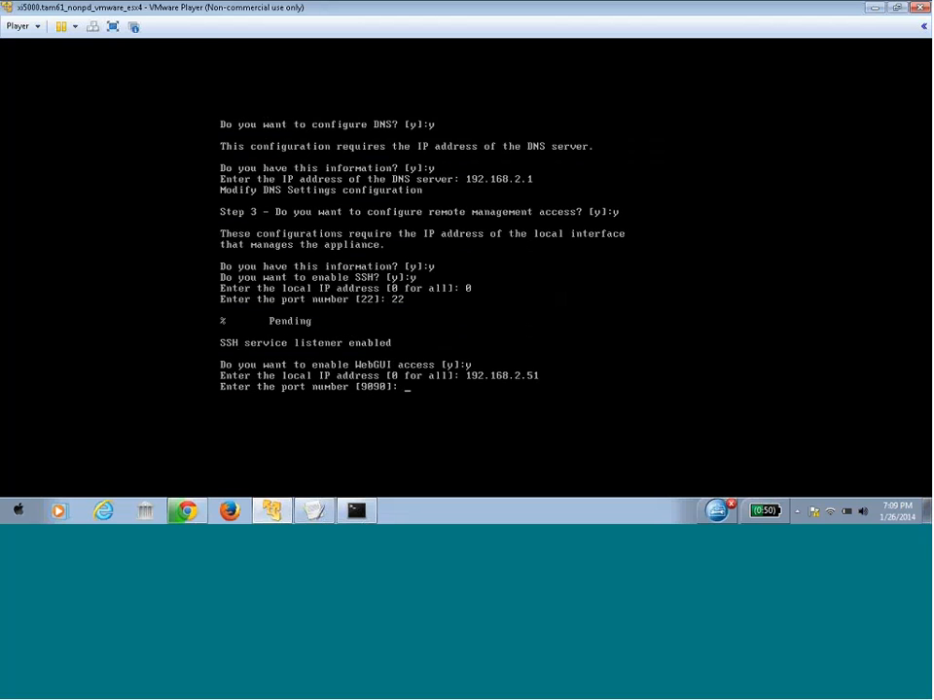
text(9090)
key(Return)
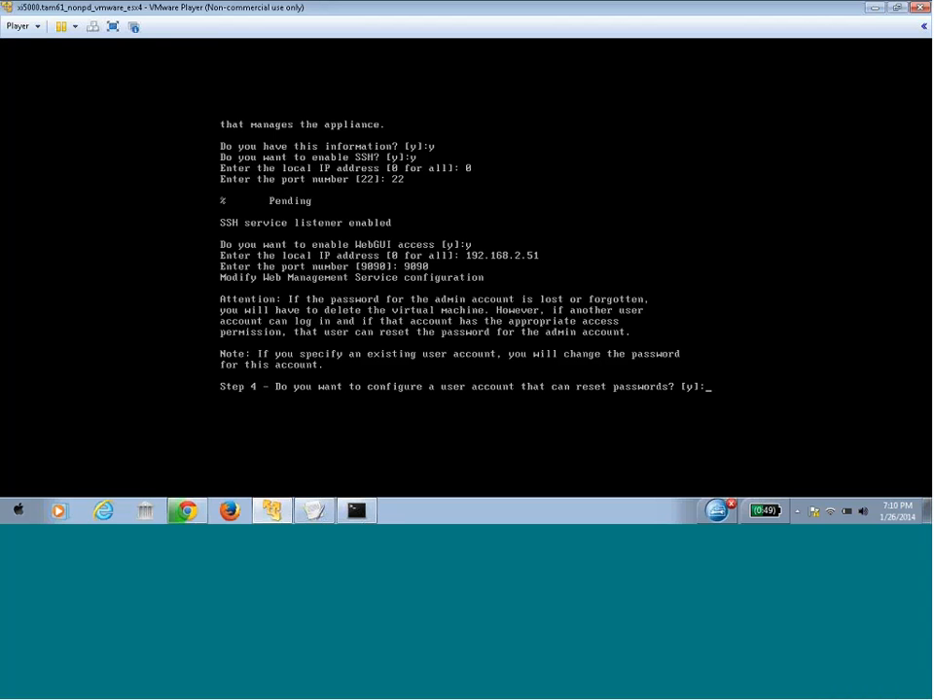
Create the password-reset user account and set its password, entering it twice
text(y)
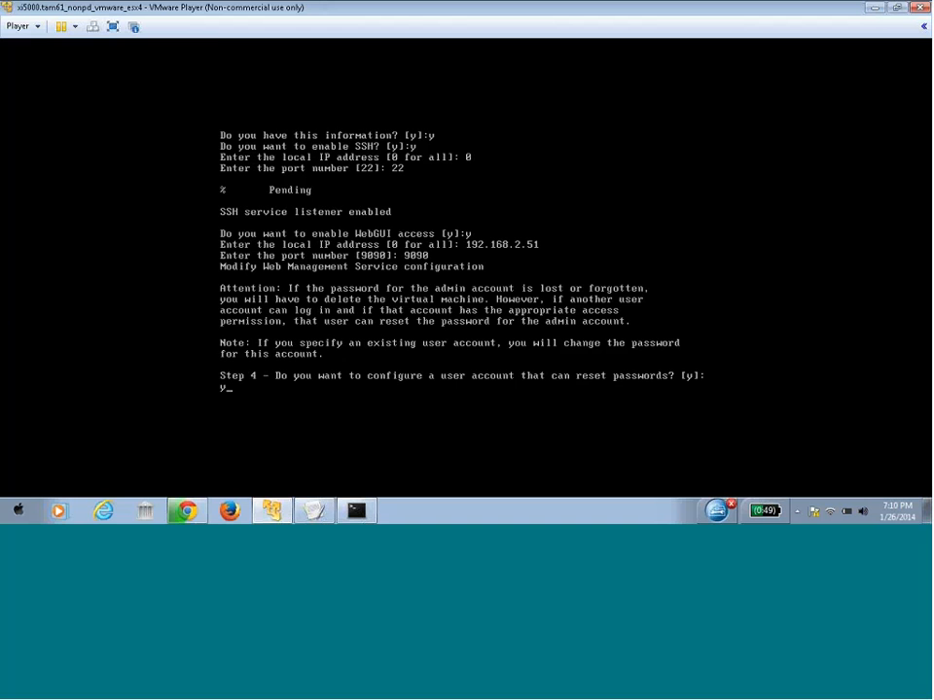
key(Return)
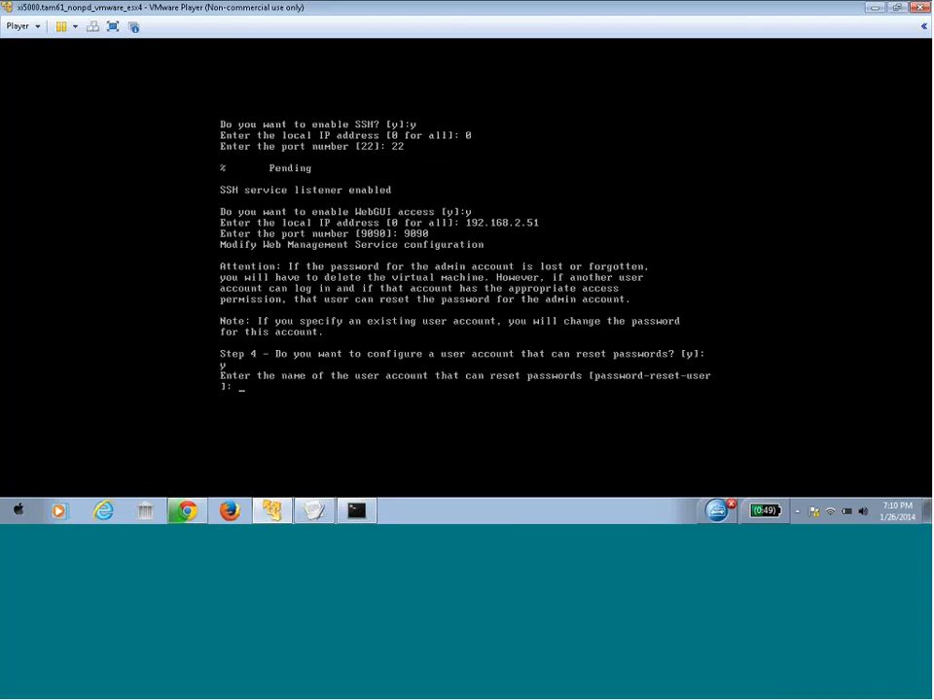
text(admin)
key(BackSpace)
key(BackSpace)
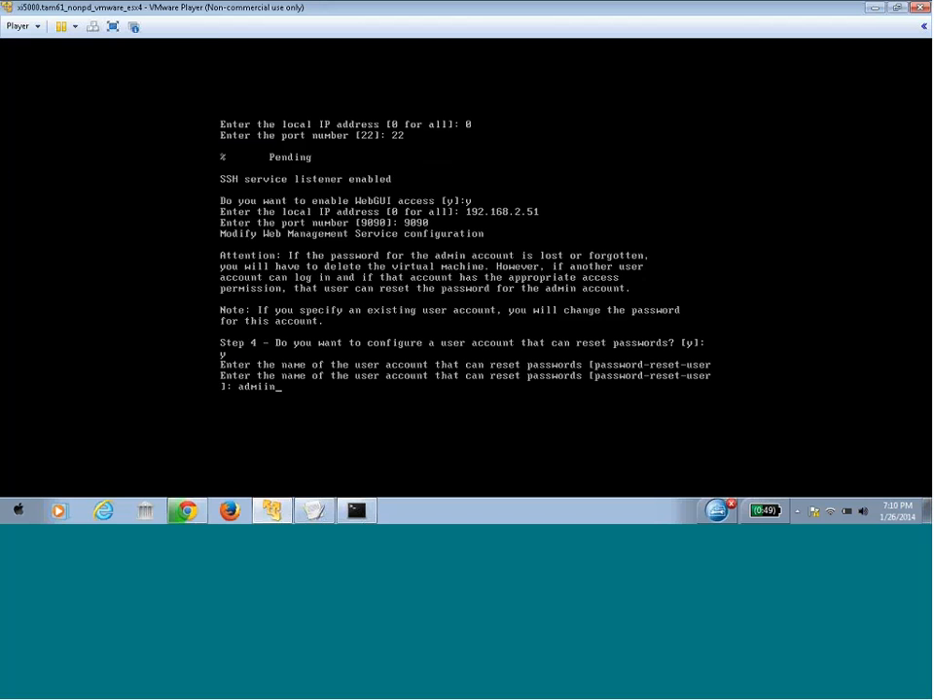
text(n2)
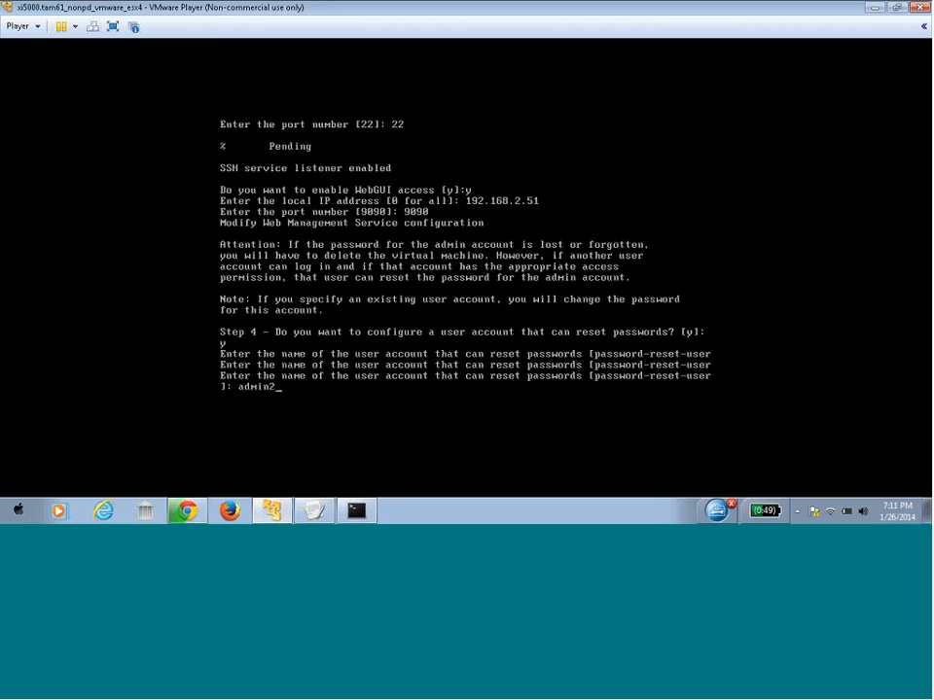
key(Return)
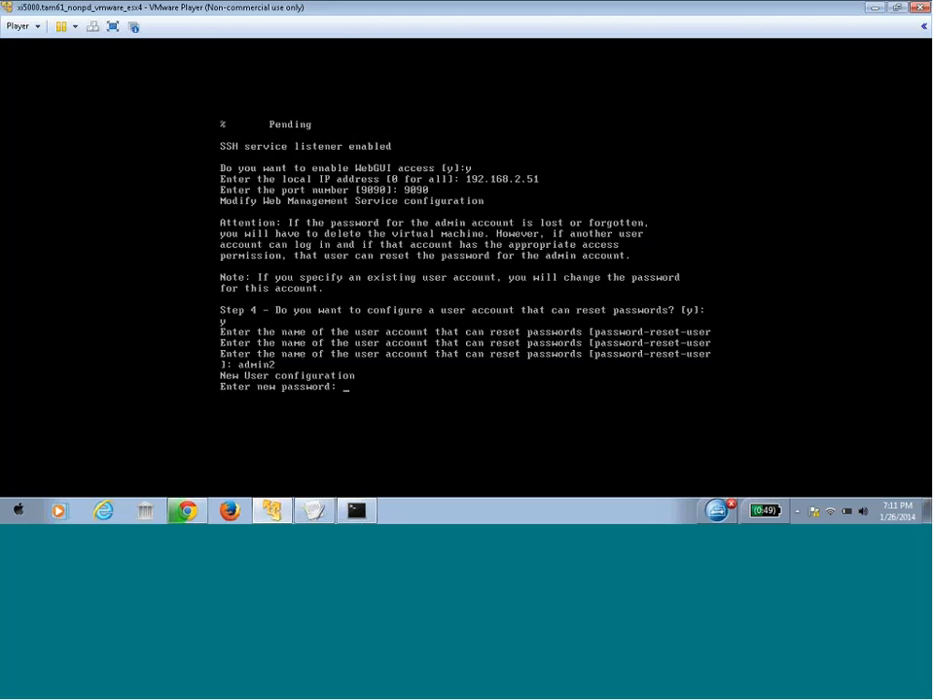
text(**********)
key(Return)
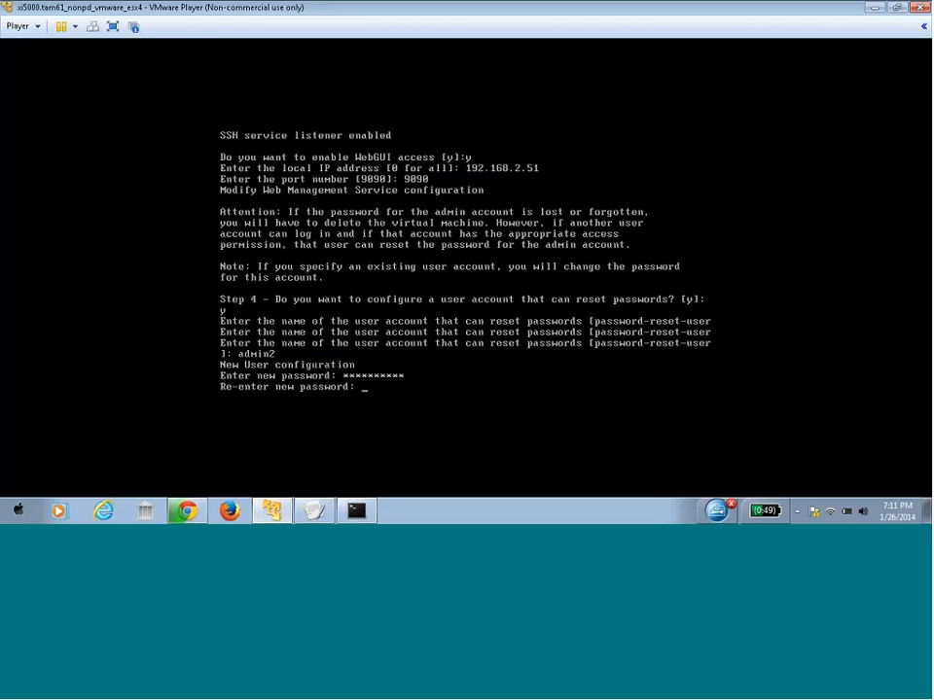
text(**********)
key(Return)
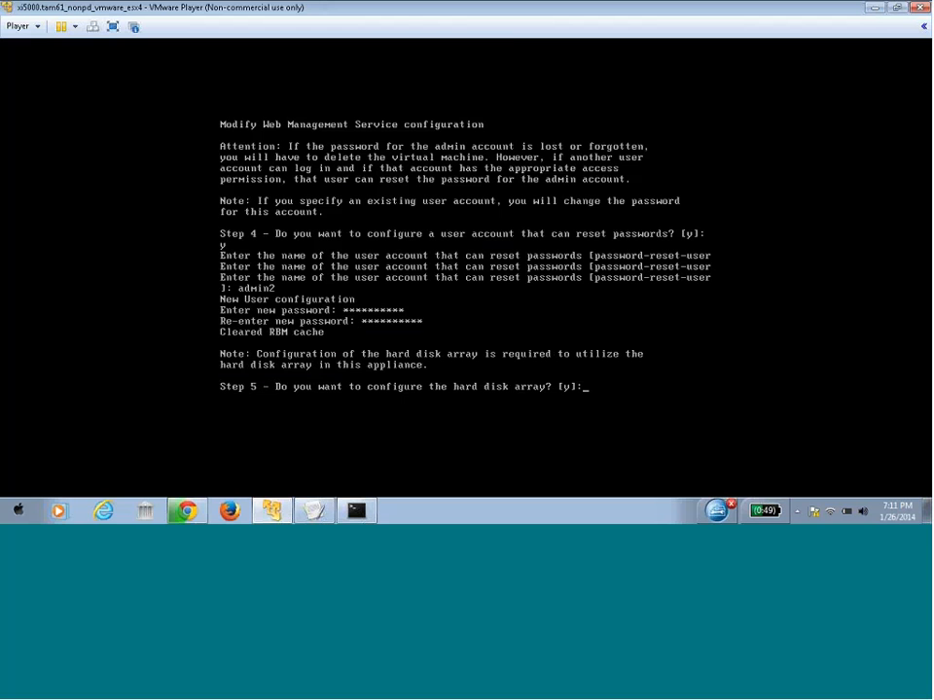
Skip the hard-disk-array setup and save the configuration, overwriting the previous one
text(n)
key(Return)
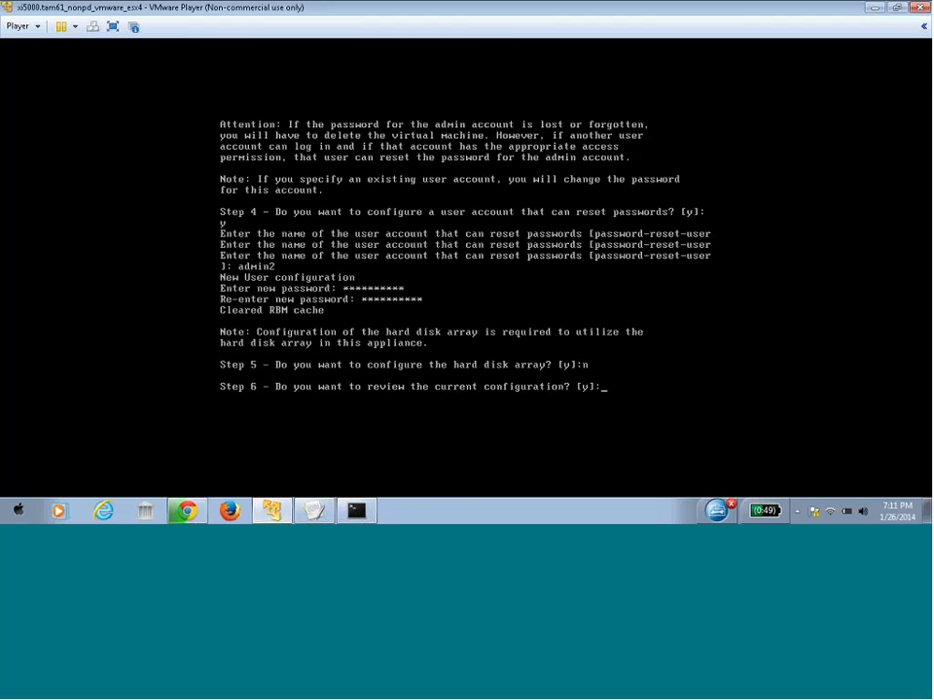
key(Return)
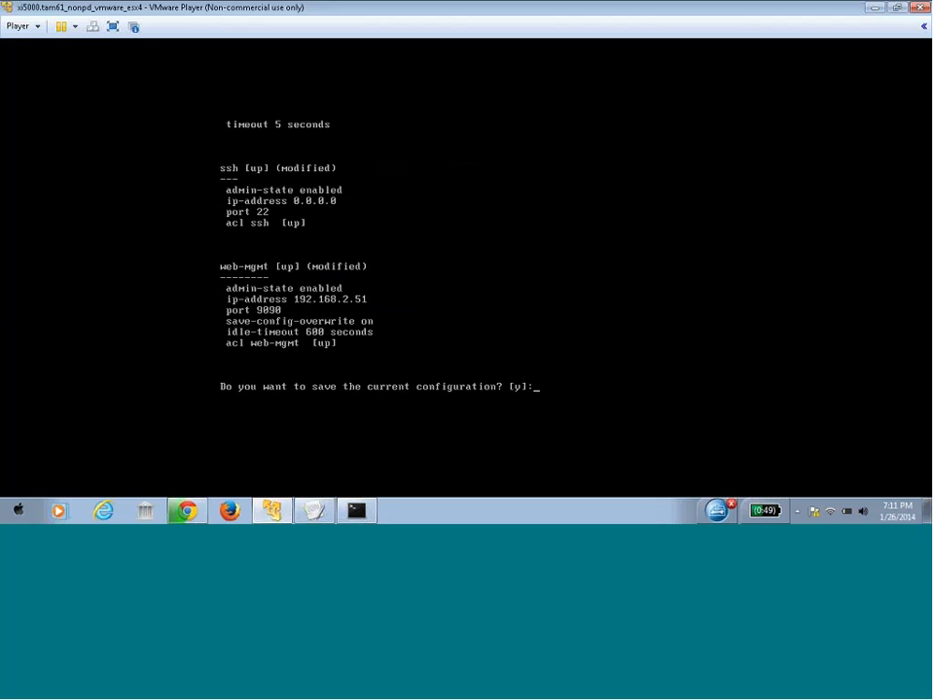
text(y)
key(Return)
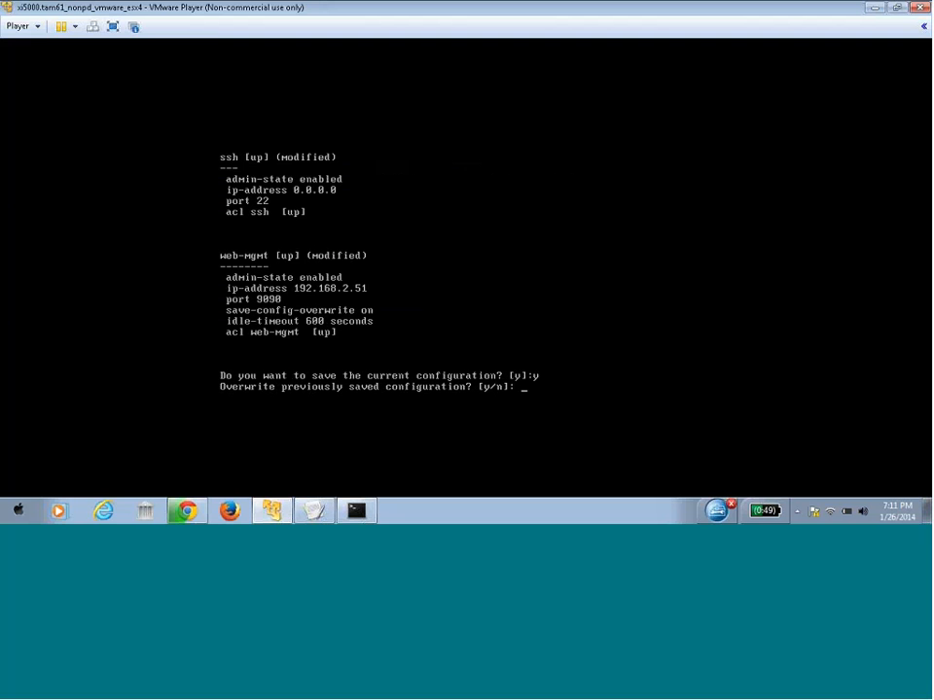
text(y)
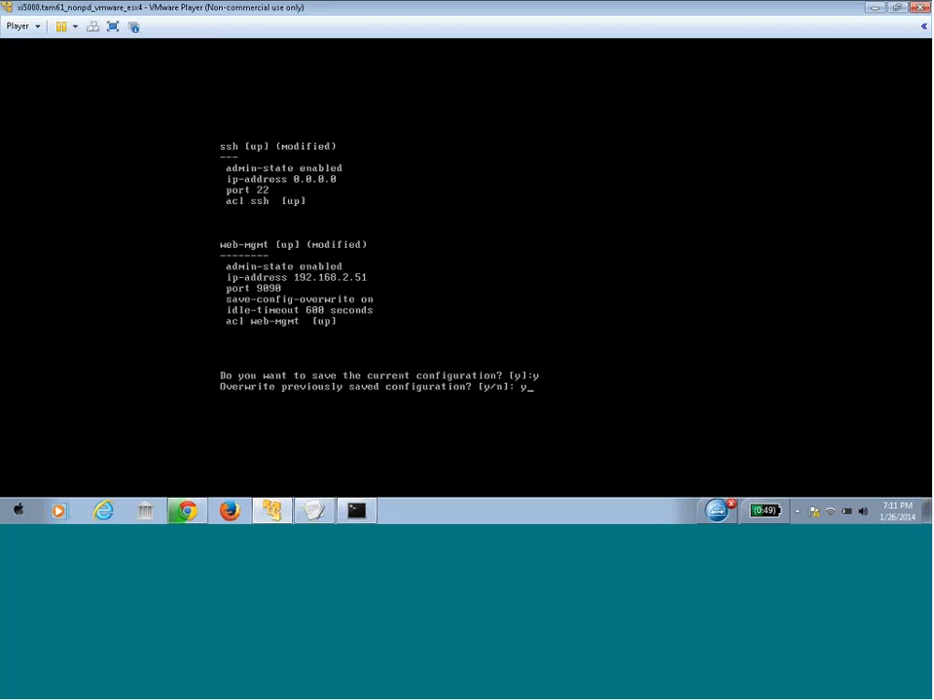
key(Return)
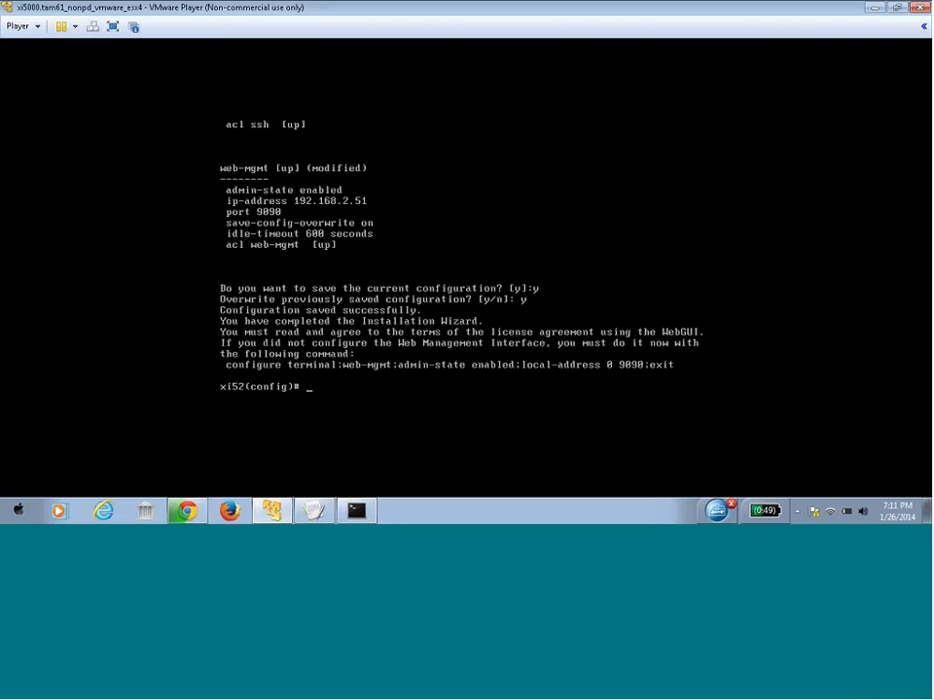
click(879, 9)
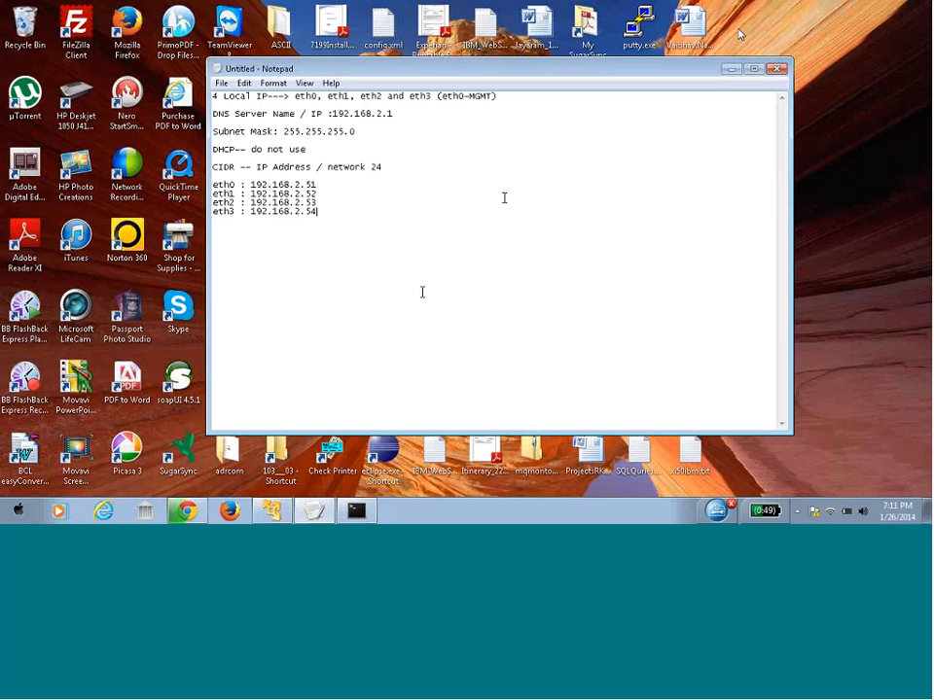
click(187, 510)
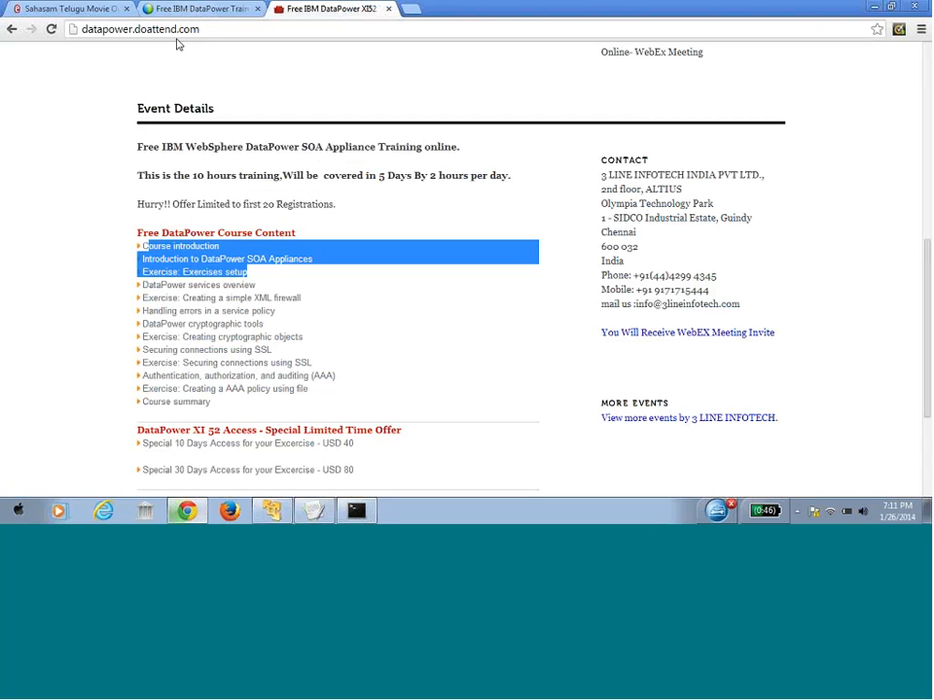
click(130, 28)
text(h)
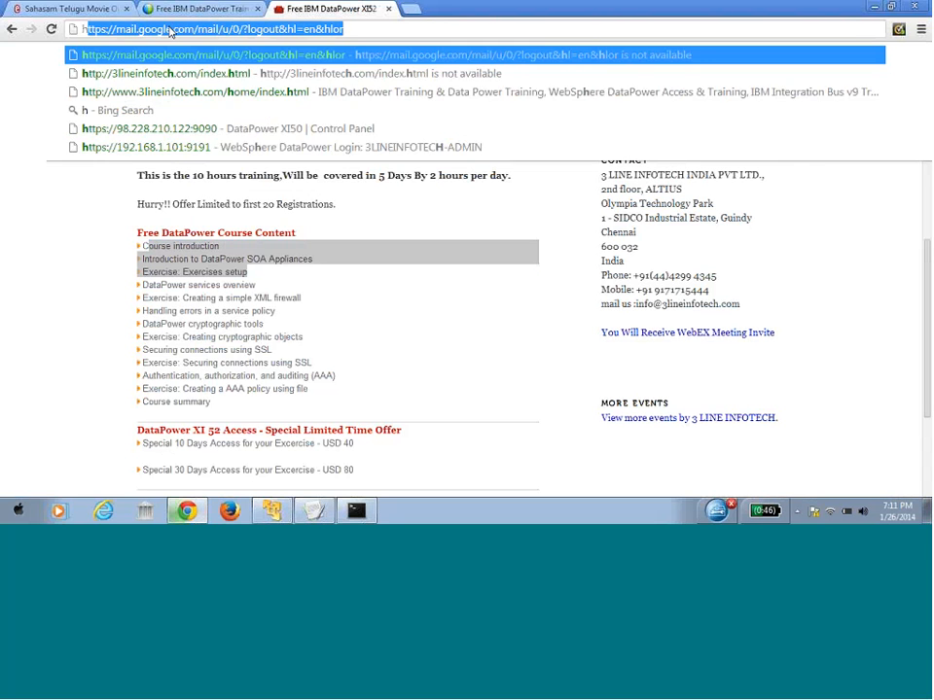
text(ttps://)
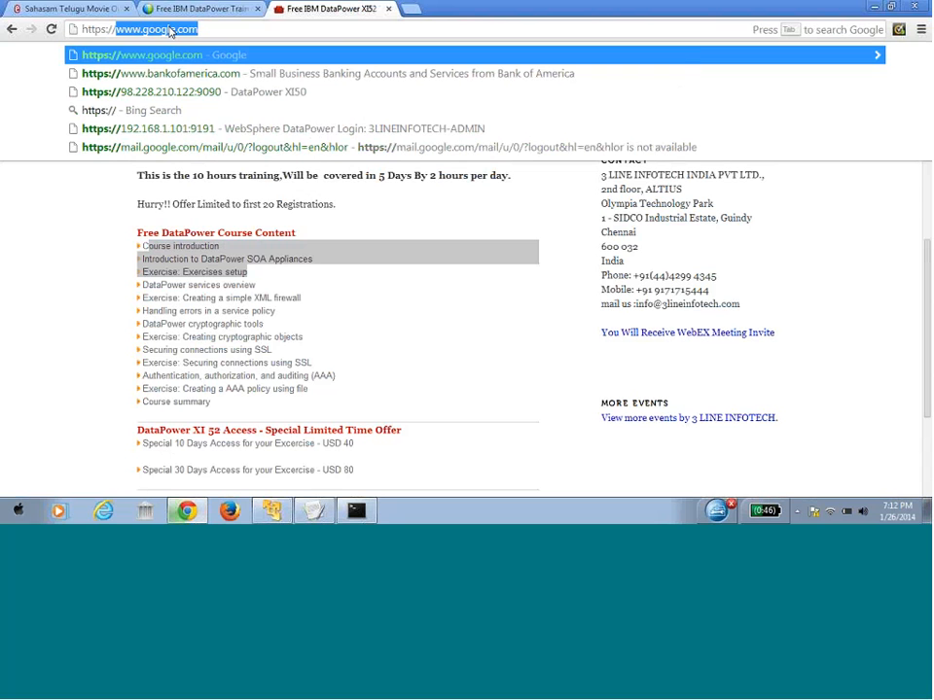
text(192)
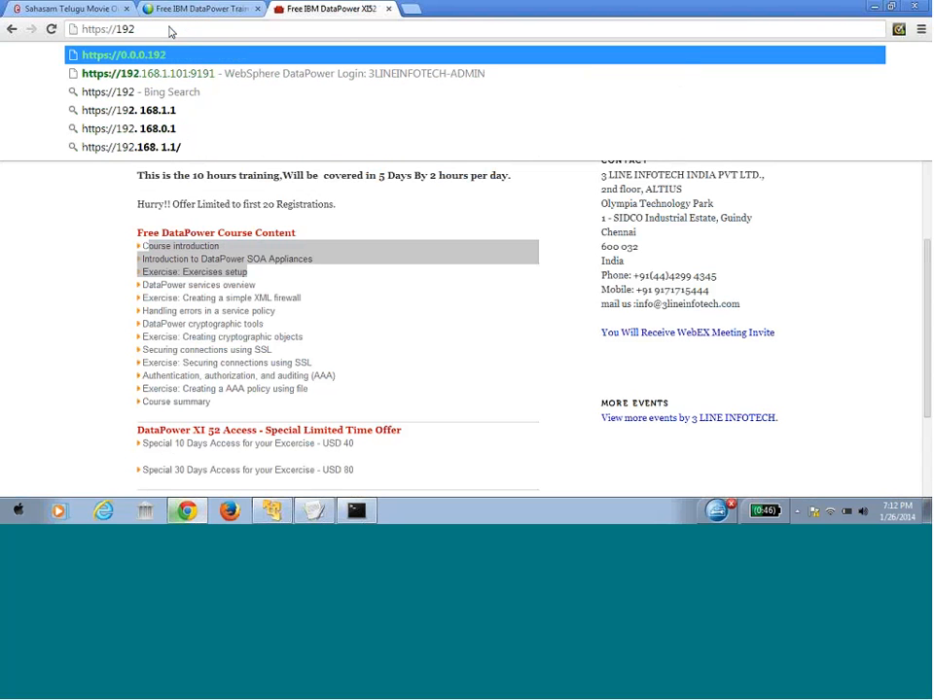
text(.168)
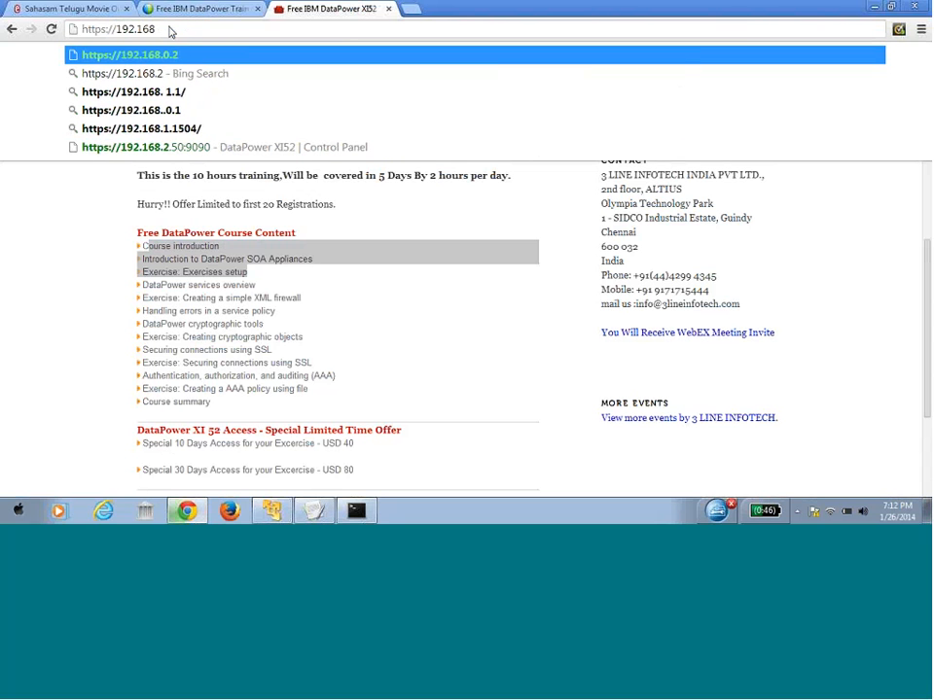
text(.2.51)
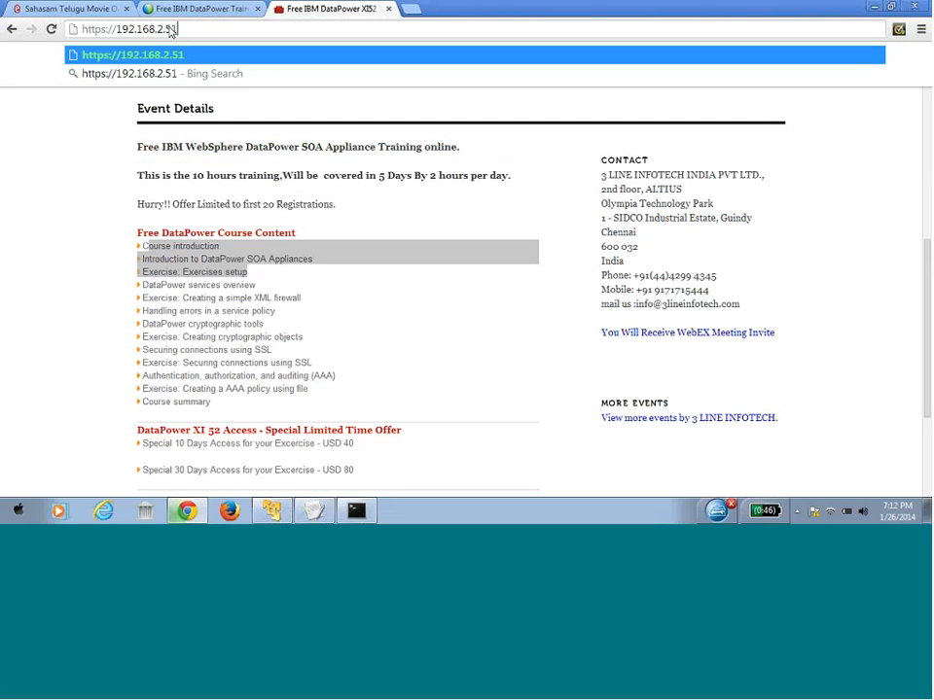
text(:9090)
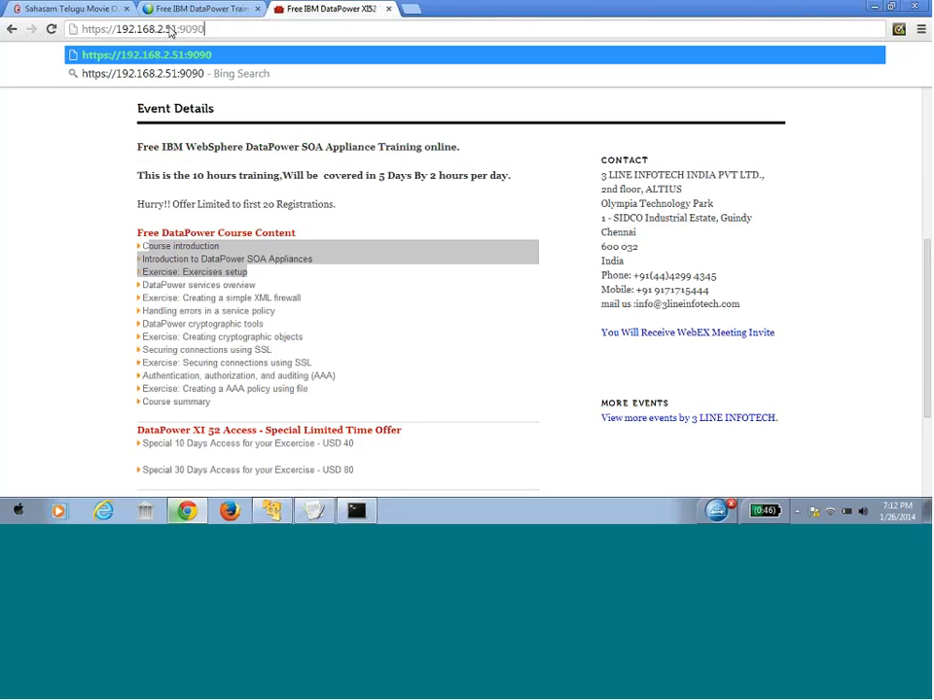
key(Return)
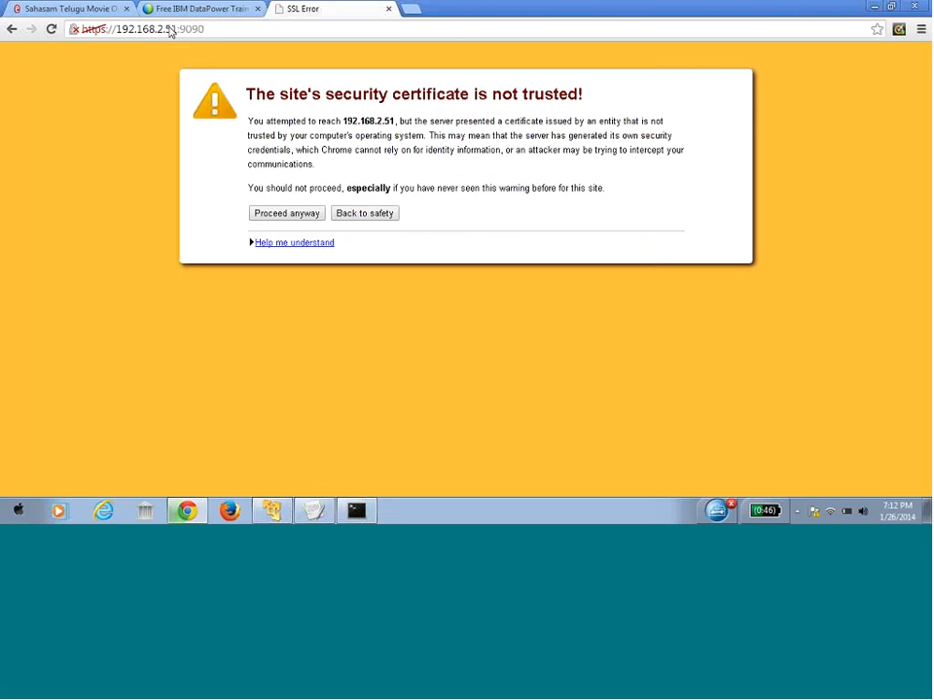
Proceed past the certificate warning and log in to the WebGUI with the administrator credentials
click(304, 220)
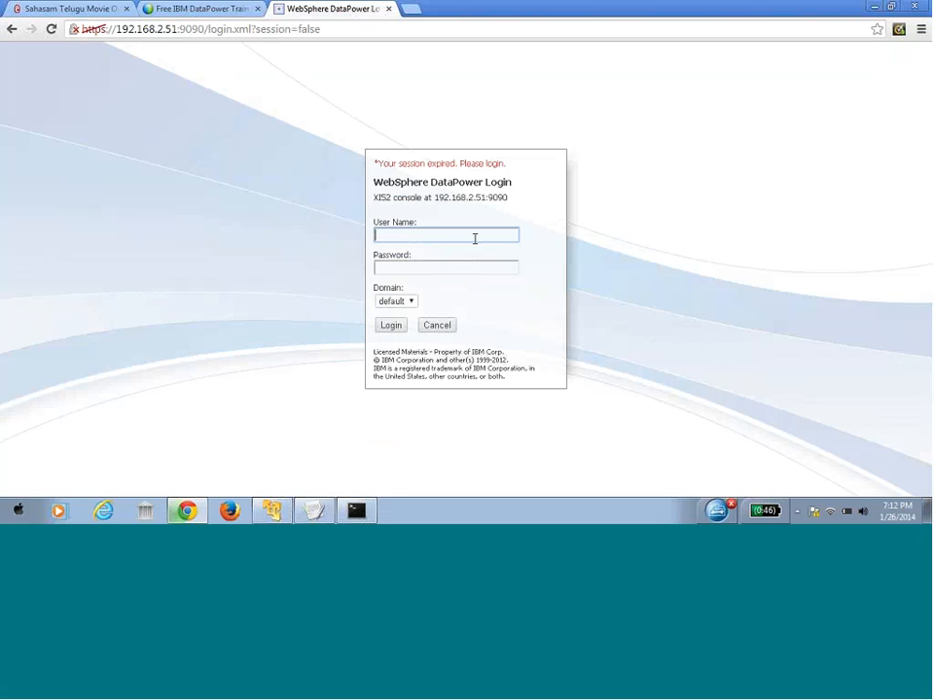
text(admin)
key(Tab)
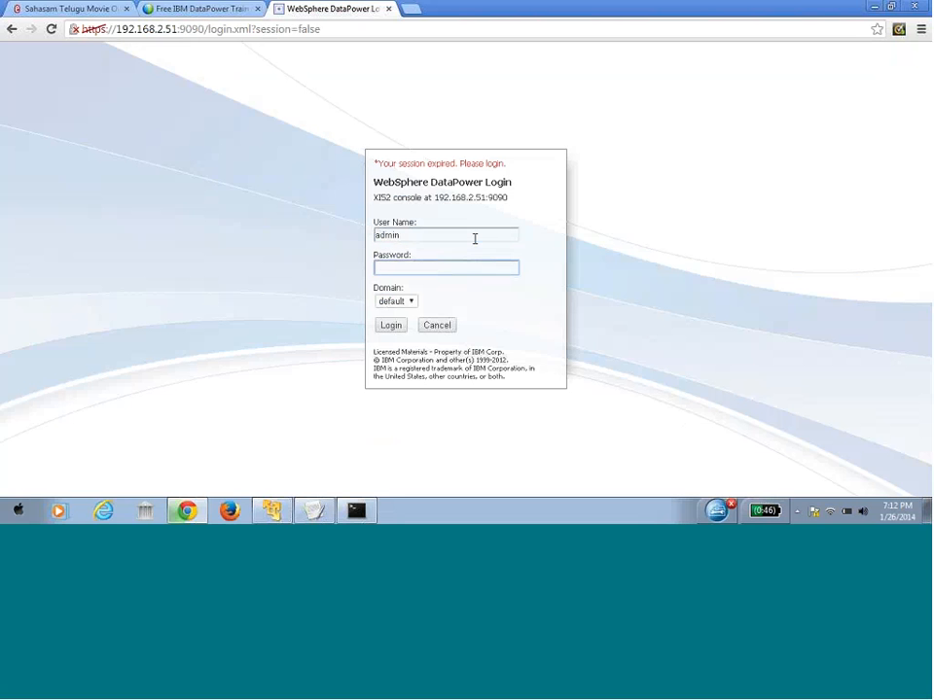
text(**********)
key(Return)
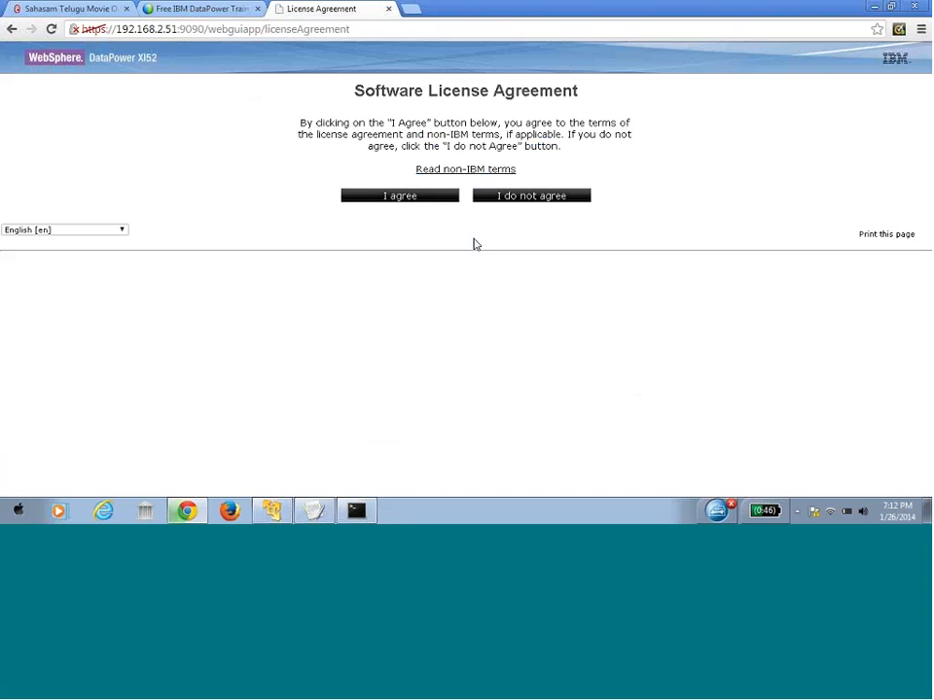
Scroll the license text and accept it with the I agree button
mouse_move(927, 55)
mouse_down()
mouse_move(929, 486)
mouse_move(927, 59)
mouse_up()
click(444, 198)
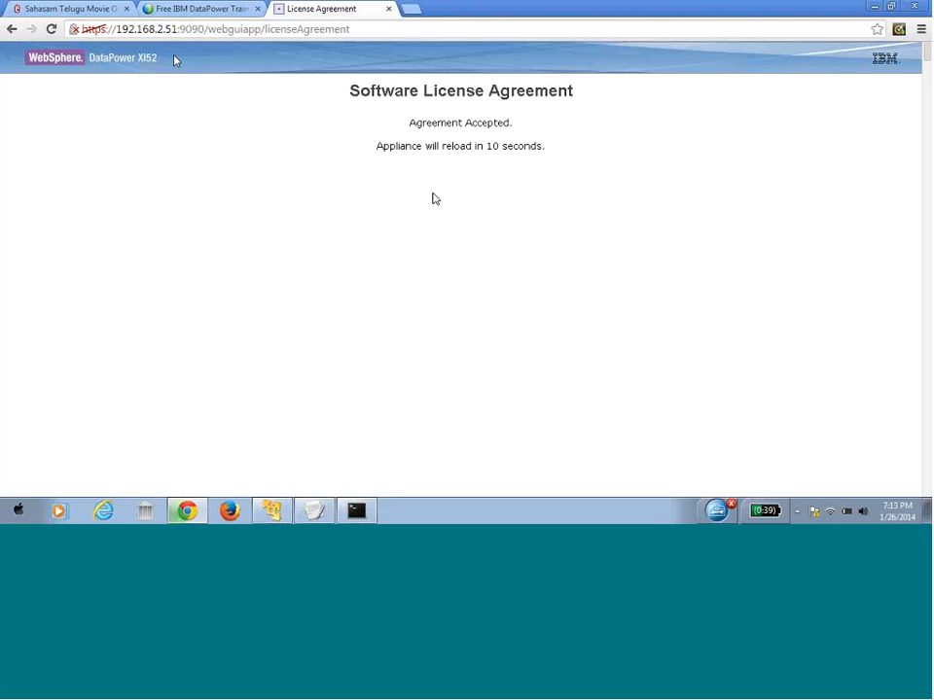
drag(208, 30, 361, 35)
key(BackSpace)
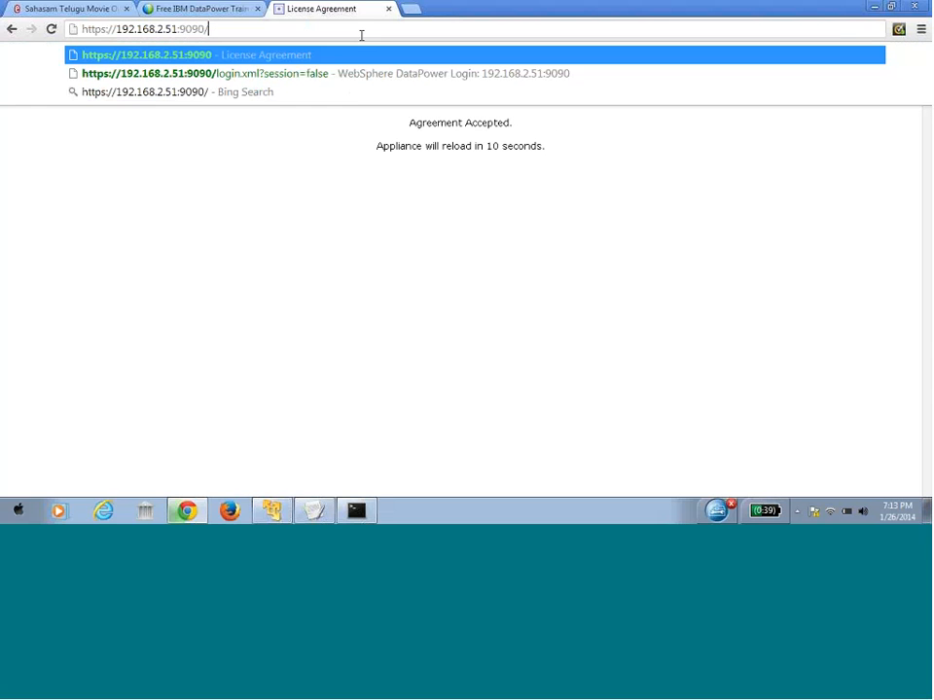
key(Return)
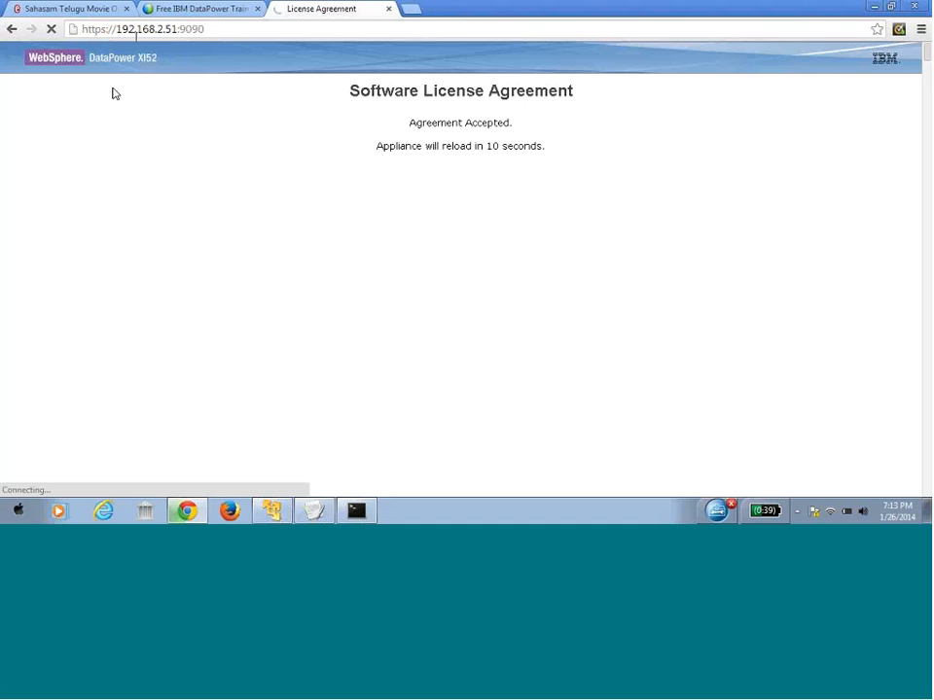
click(217, 29)
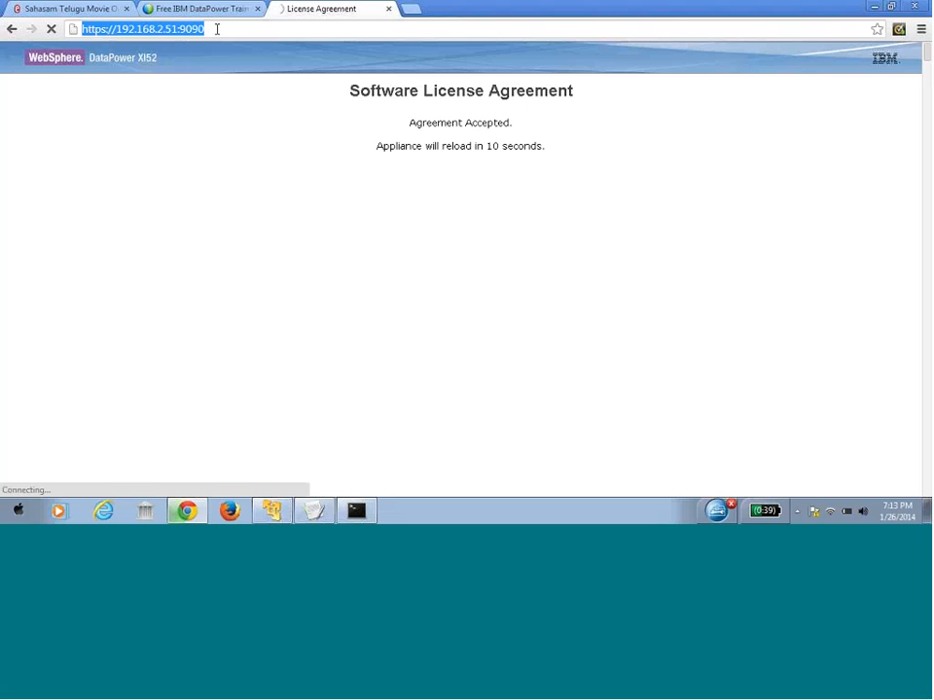
key(Return)
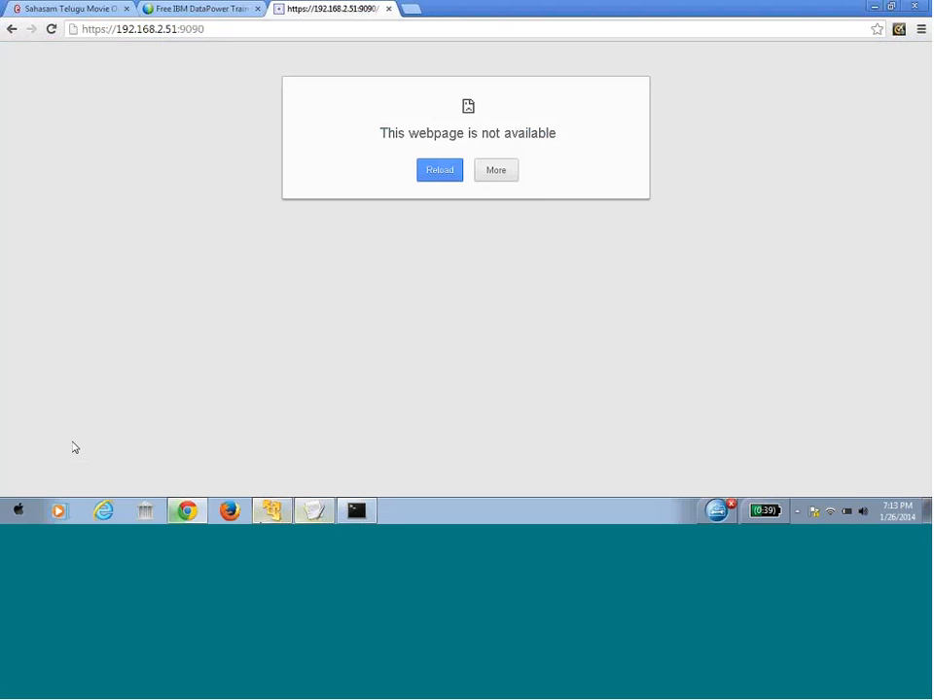
Check the VMware console, minimize it, and reload the appliance address to reach the login page
click(271, 510)
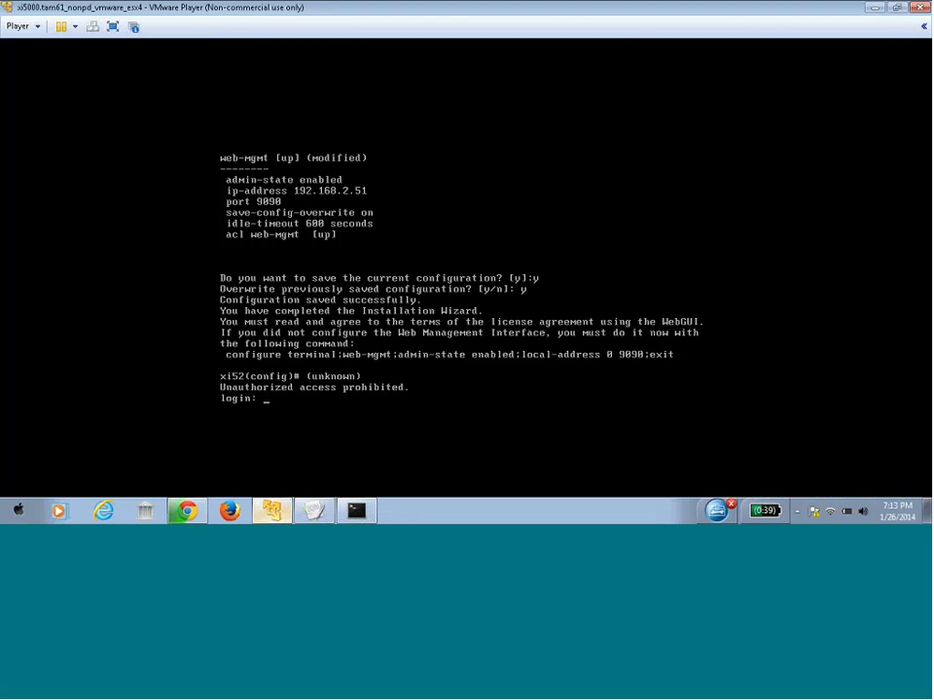
click(899, 10)
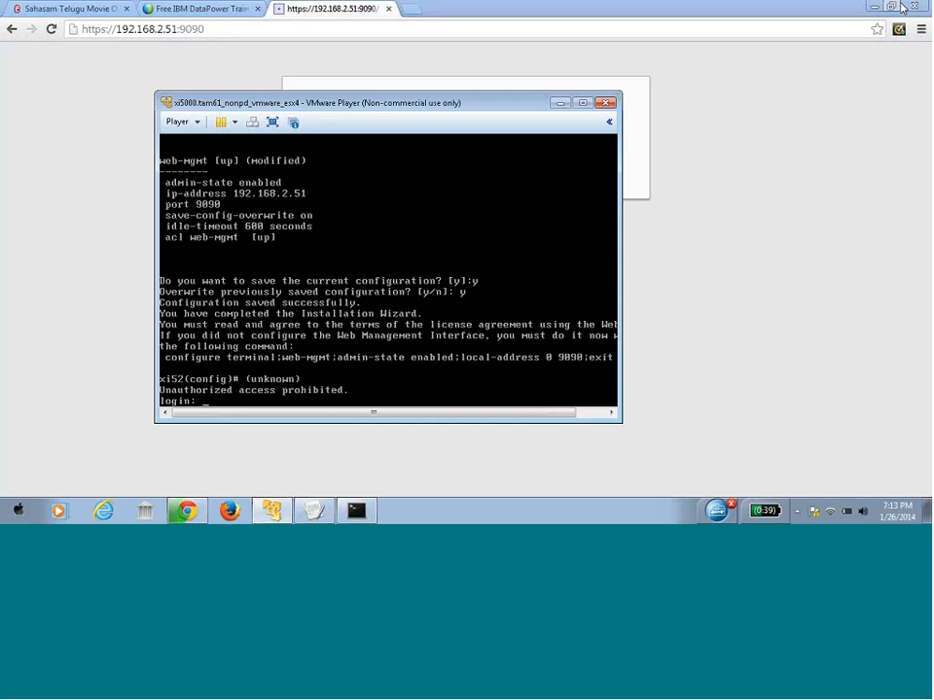
click(561, 103)
click(239, 33)
key(Return)
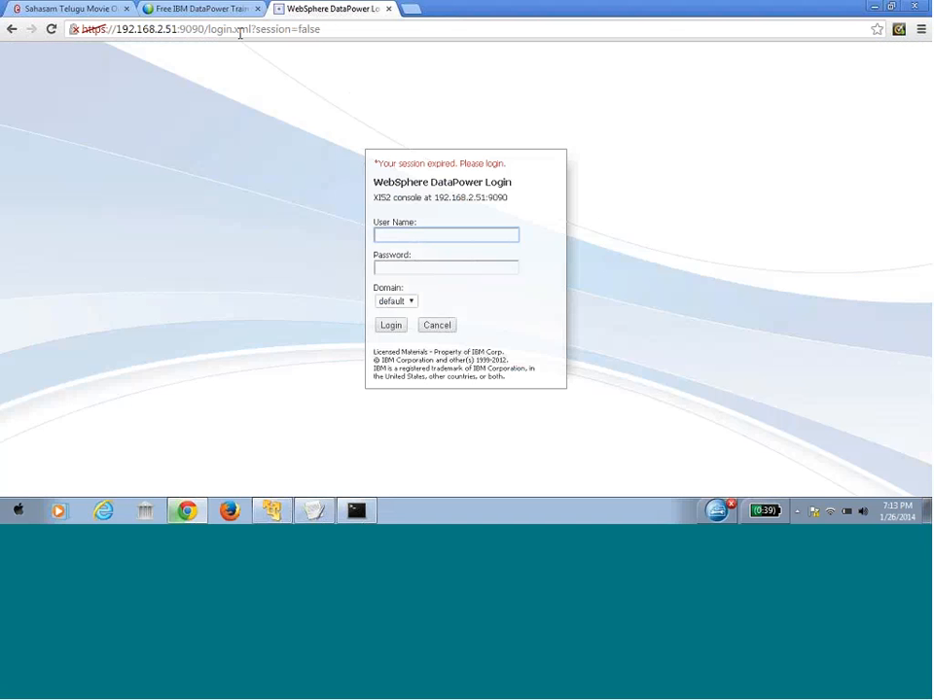
Log in to the DataPower WebGUI as user admin with the administrator password
text(admin)
key(Tab)
text(adm)
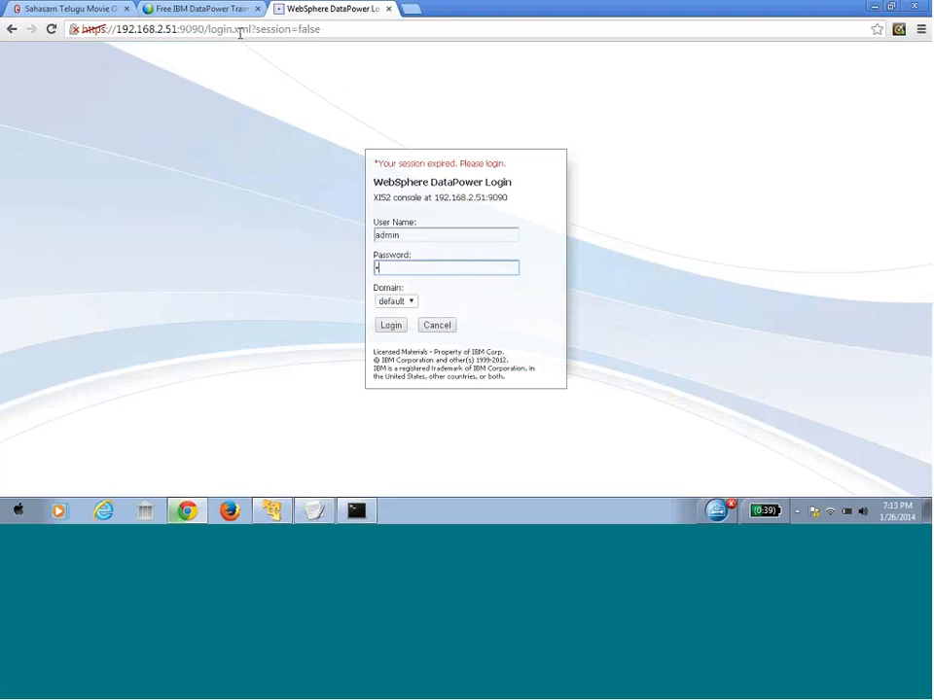
text(in12345)
key(Return)
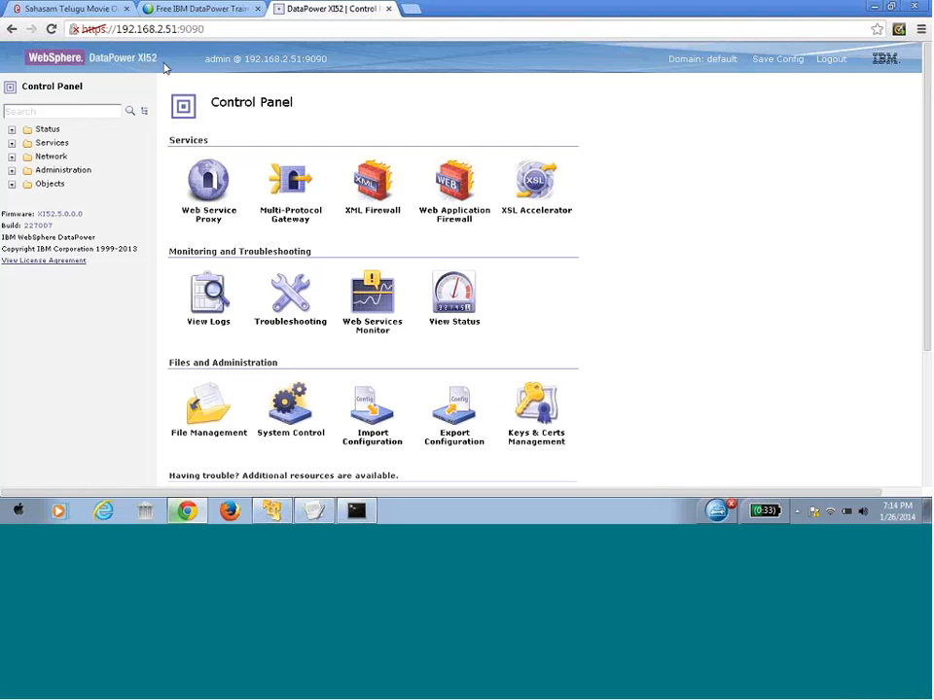
drag(206, 60, 244, 66)
click(245, 60)
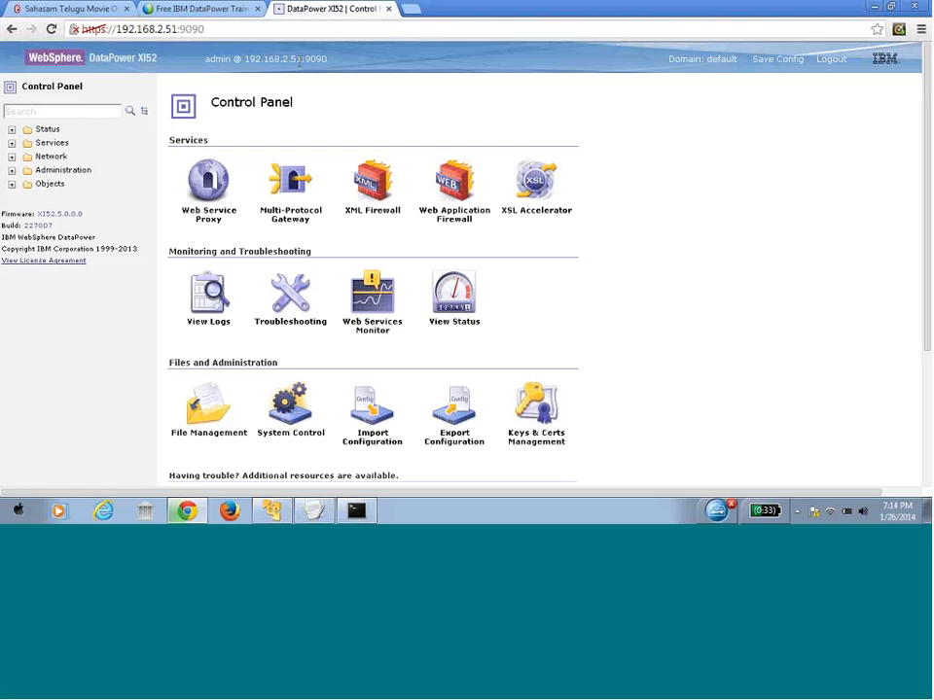